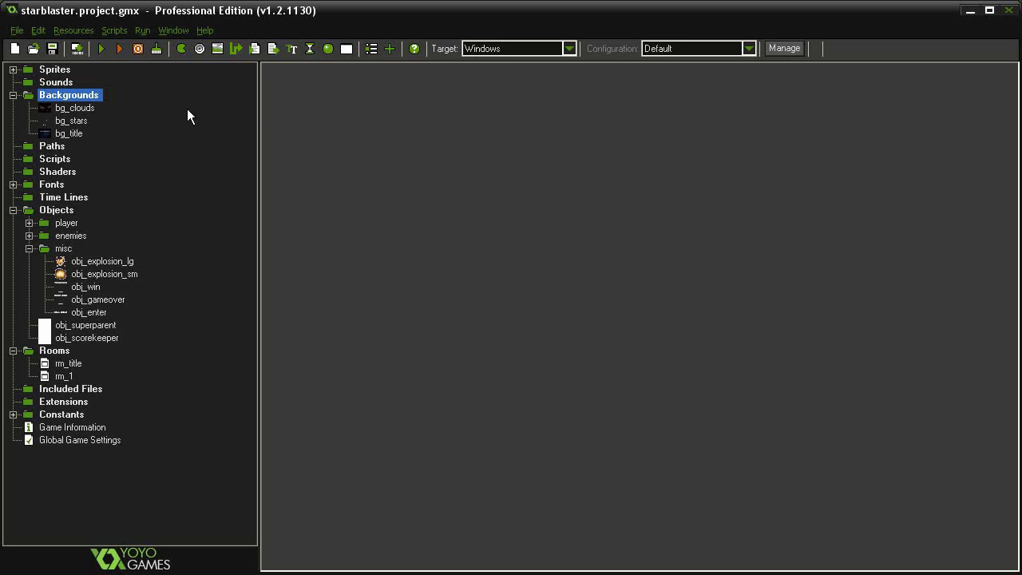
Review the bg_title background image and the properties of the obj_enter object
double_click(70, 134)
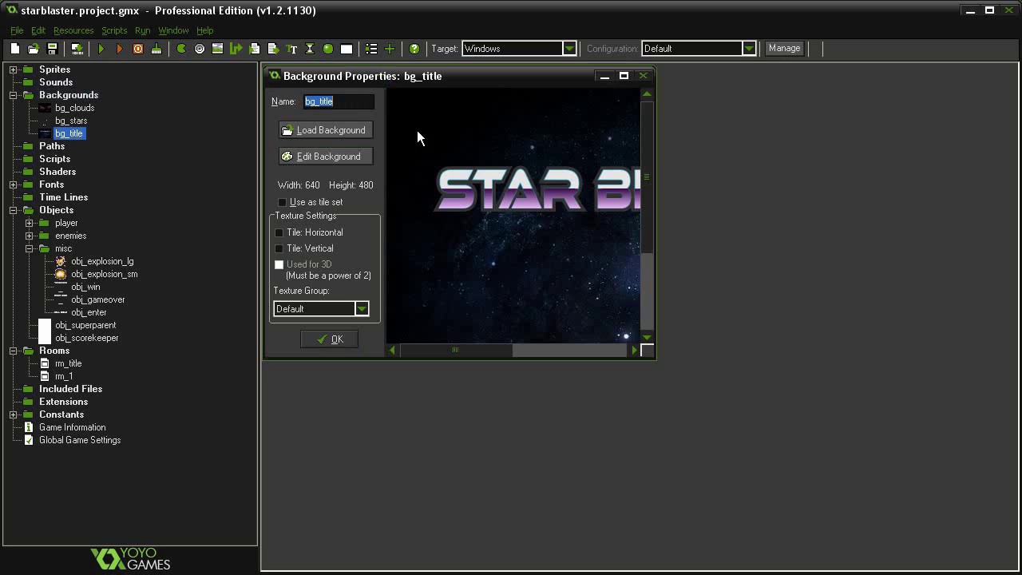
drag(648, 351, 881, 452)
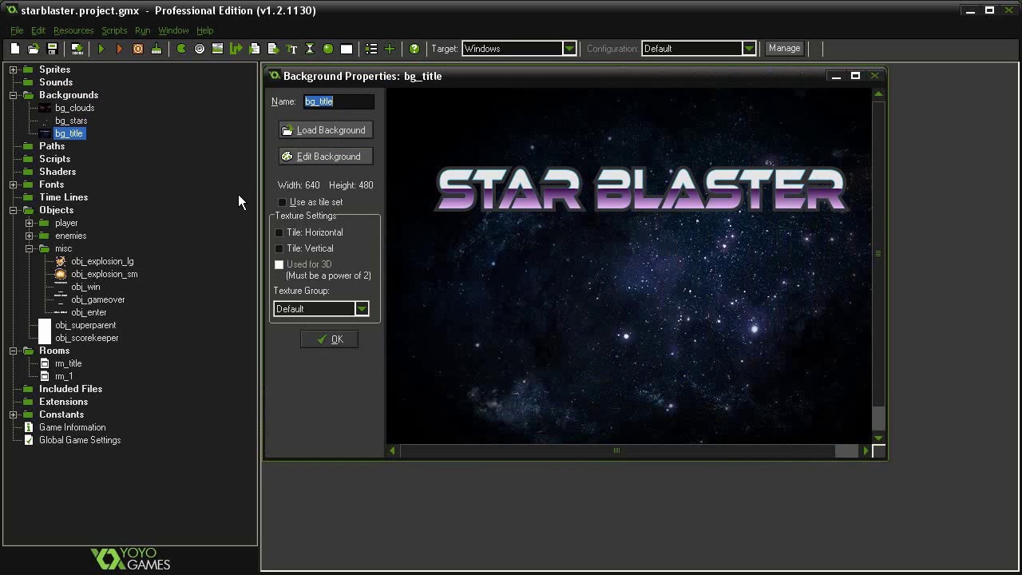
click(329, 339)
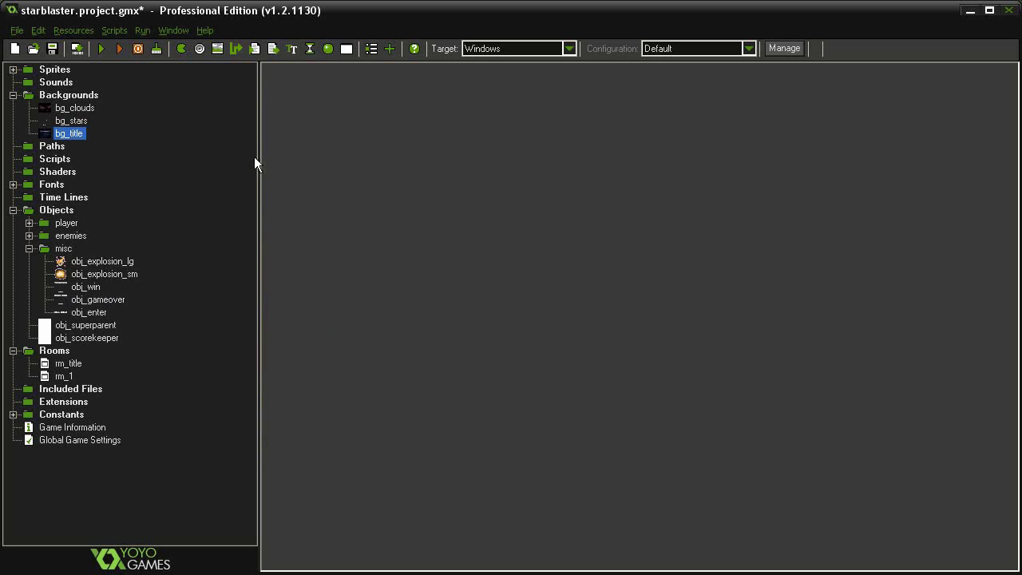
double_click(92, 312)
drag(429, 147, 429, 105)
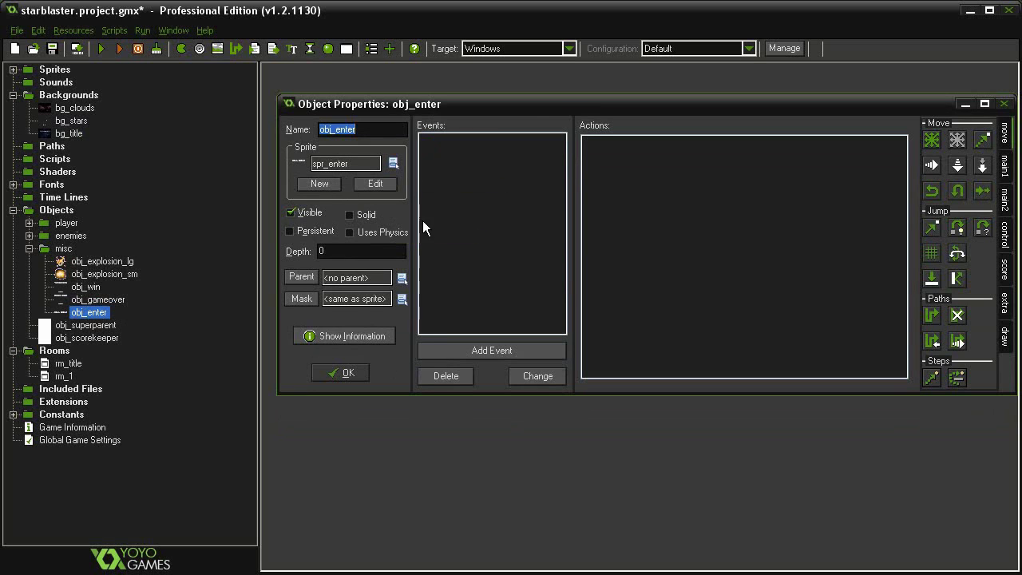
click(341, 372)
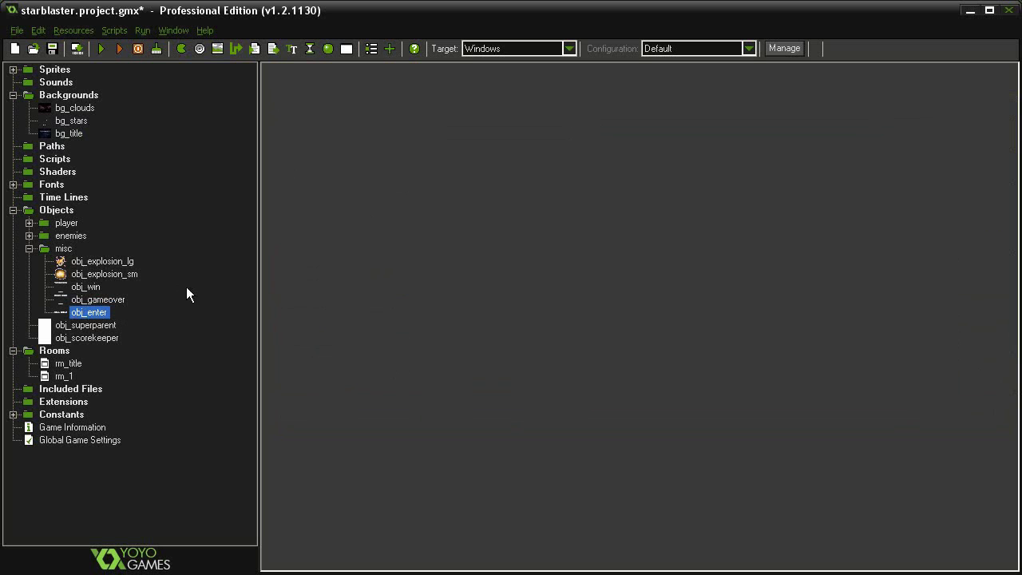
Examine the full layout of the rm_title room with its grid hidden
double_click(77, 367)
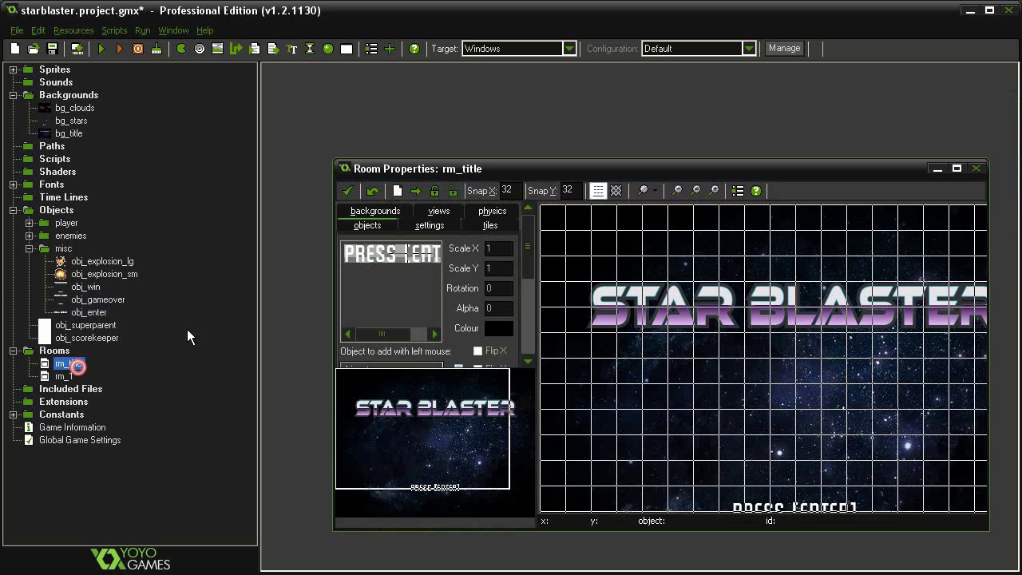
drag(438, 172, 368, 85)
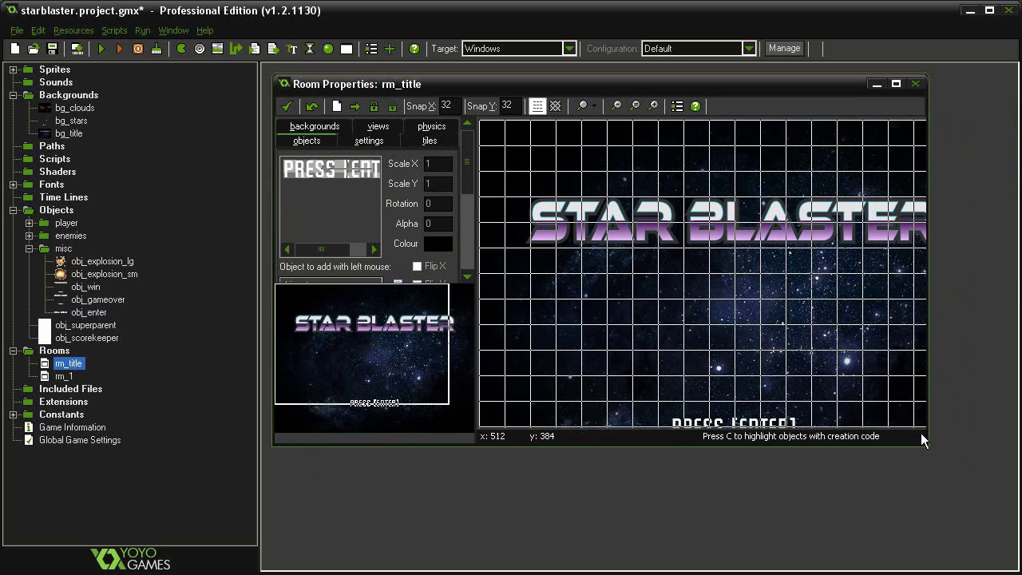
drag(926, 444, 1004, 546)
click(537, 106)
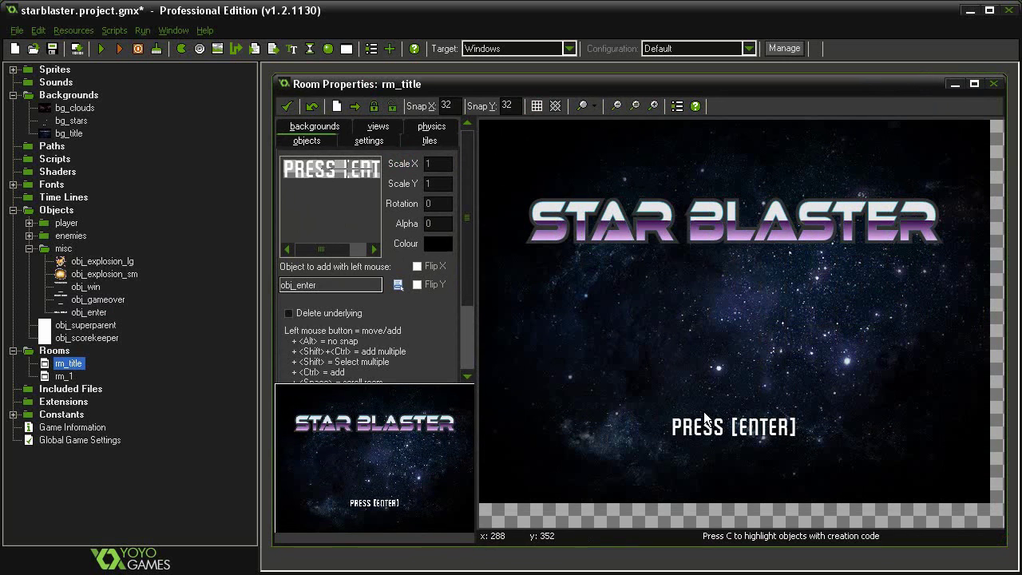
click(286, 104)
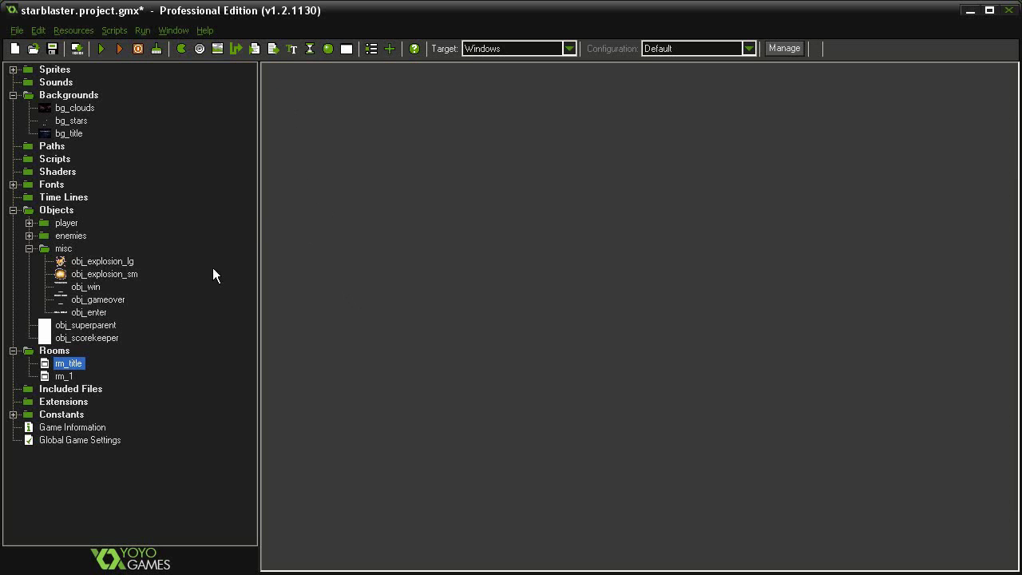
Add a Keyboard <Enter> event to the obj_enter object
double_click(89, 312)
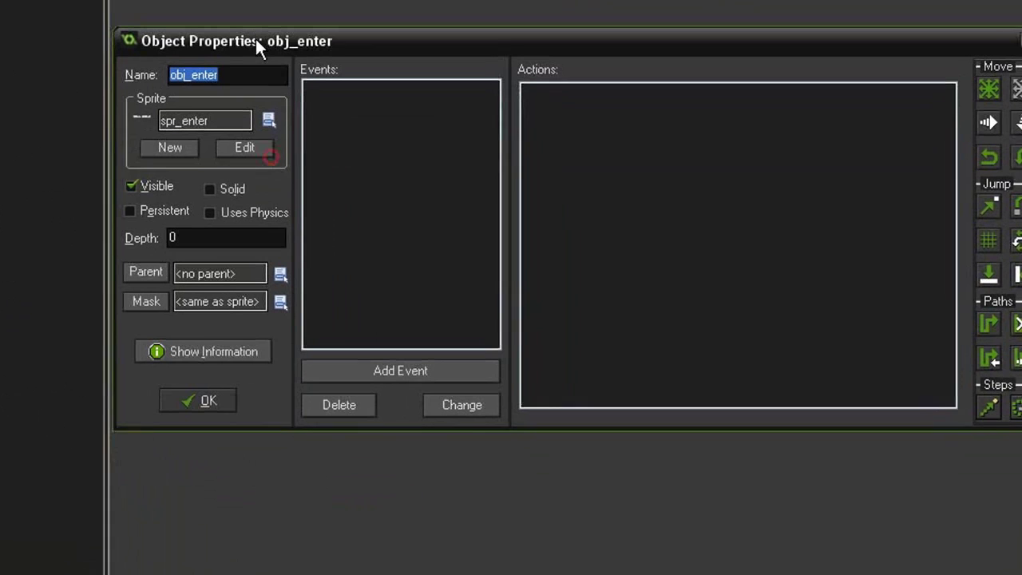
drag(1018, 414, 931, 465)
click(352, 410)
click(366, 365)
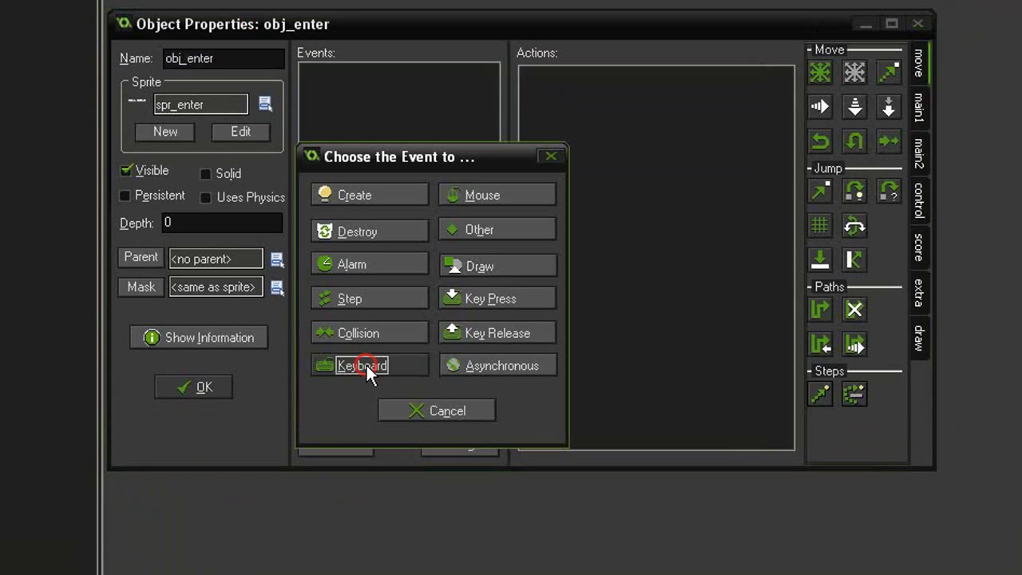
click(412, 548)
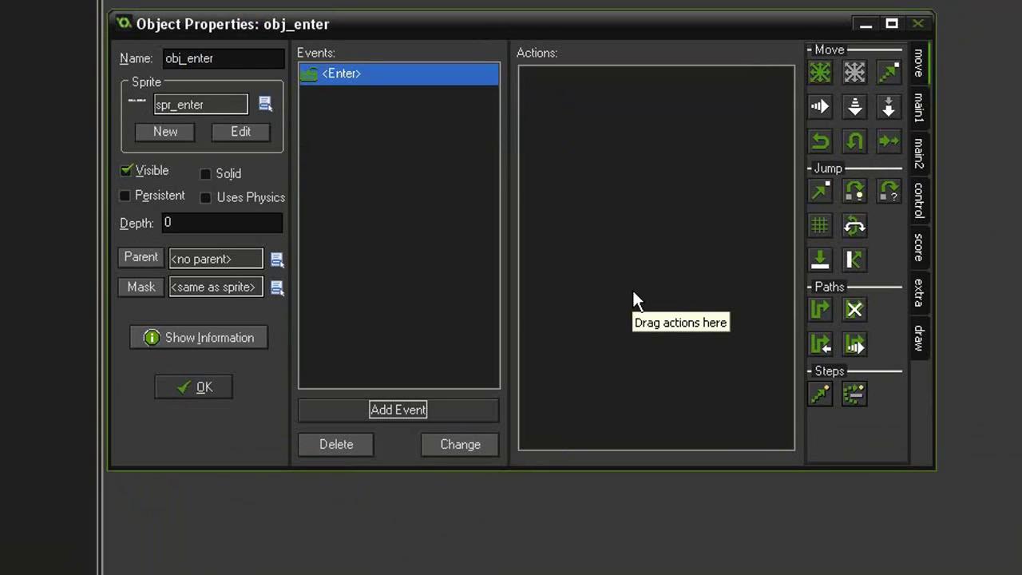
Add a Next Room action to the <Enter> event of obj_enter
click(917, 199)
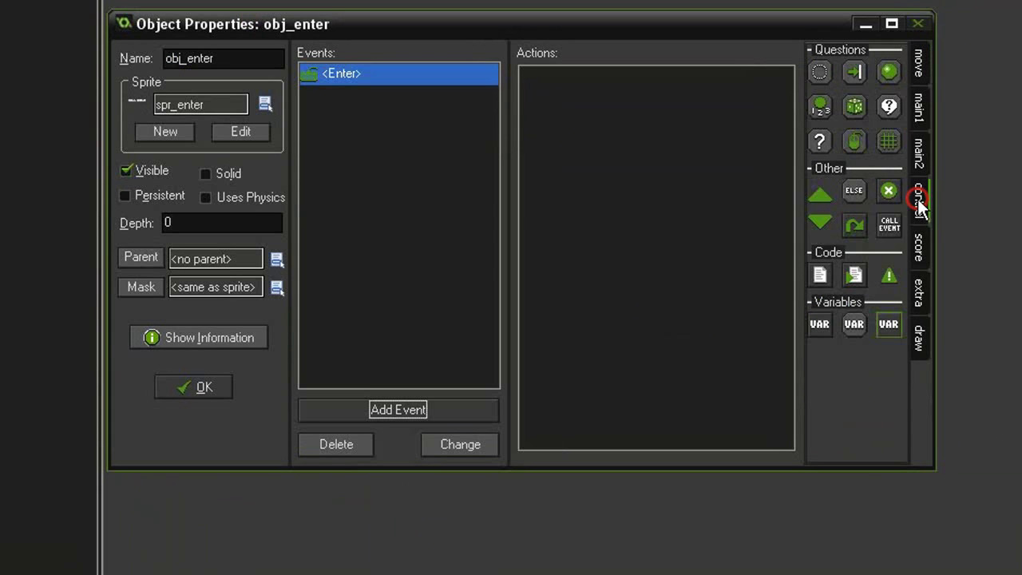
click(922, 157)
click(920, 101)
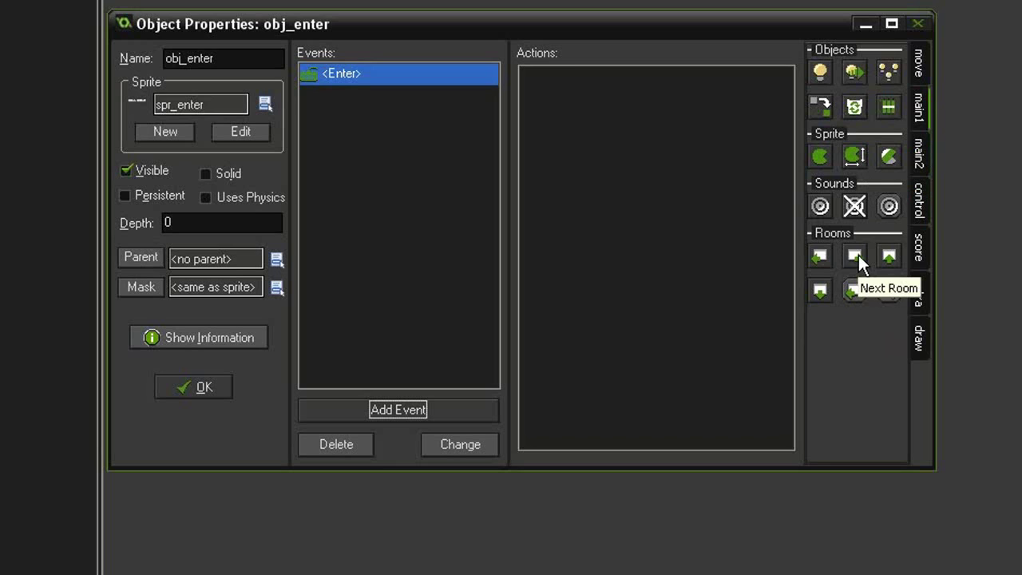
drag(856, 256, 659, 207)
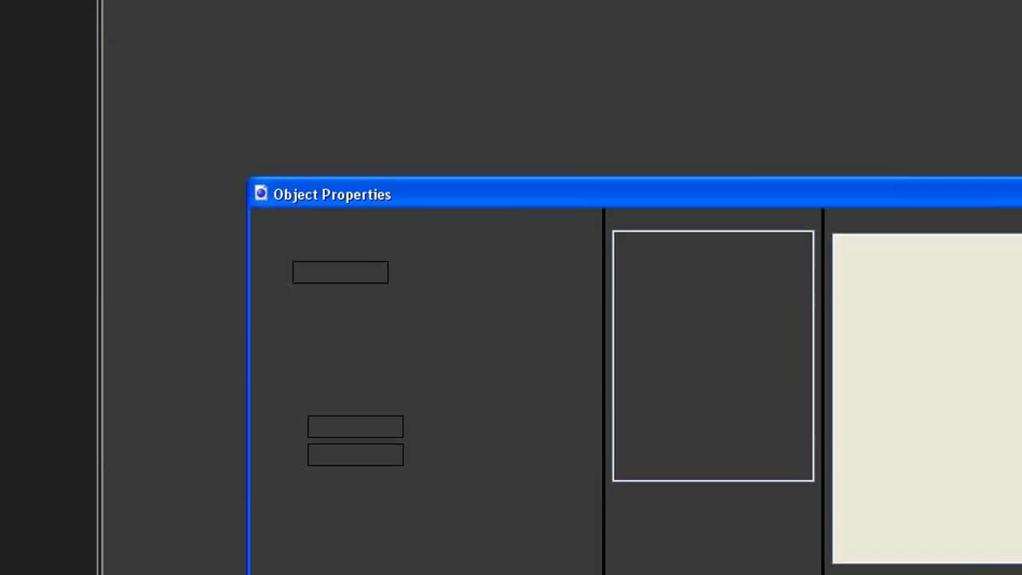
Add a Keyboard <Enter> event to the obj_gameover object
drag(411, 211, 290, 29)
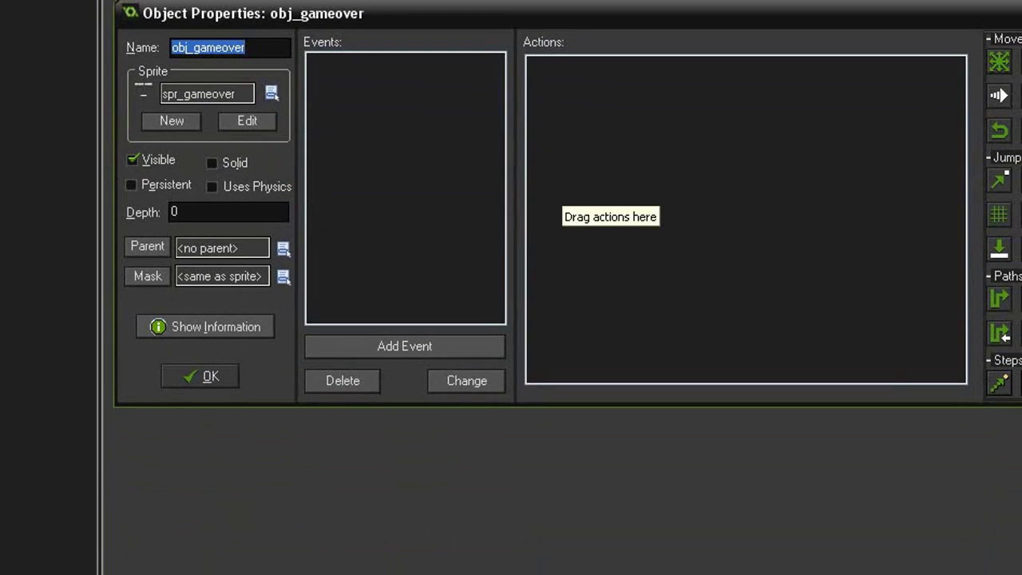
drag(1021, 406, 938, 439)
click(399, 382)
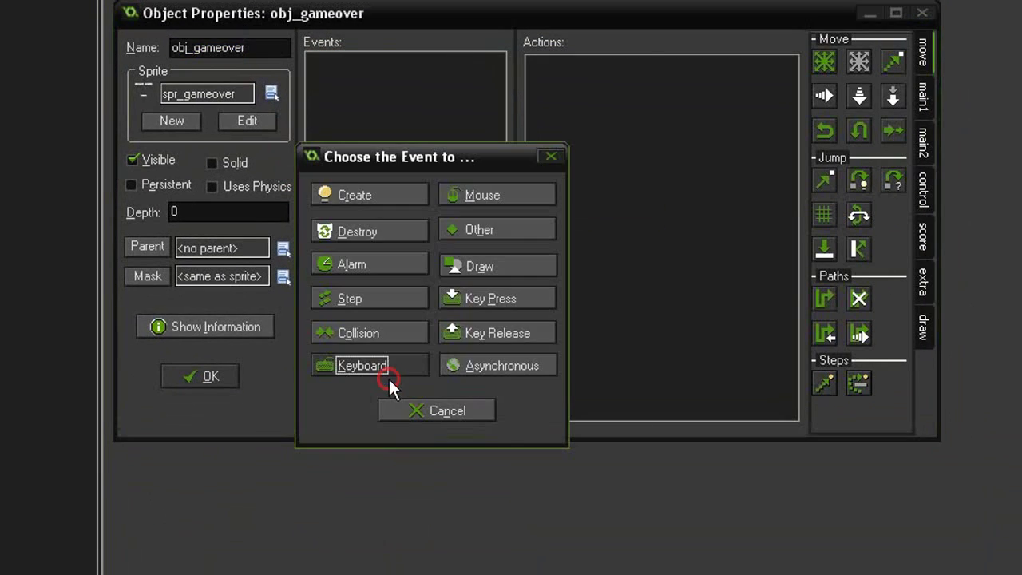
click(385, 367)
click(438, 551)
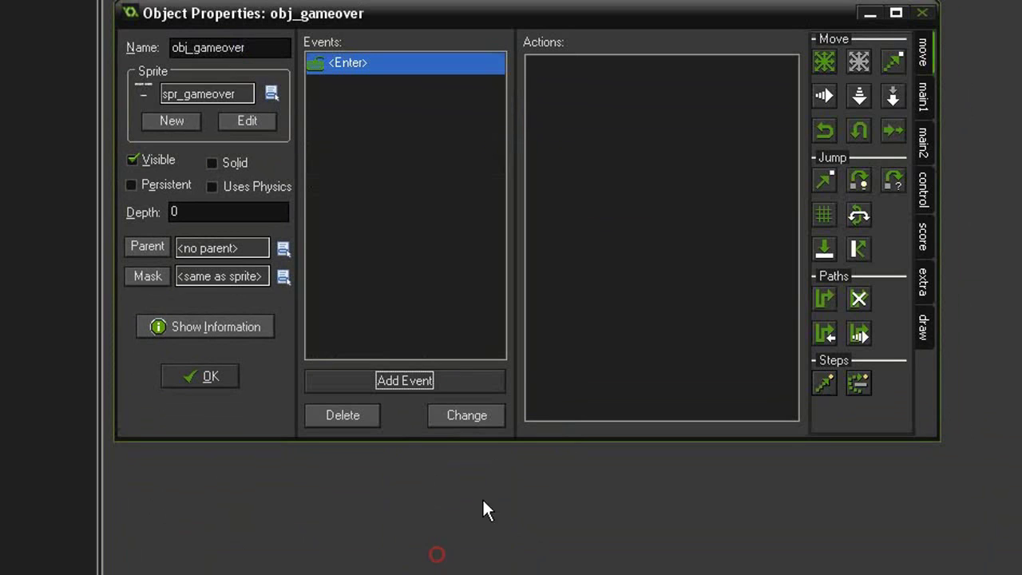
Add a Different Room action targeting rm_title to obj_gameover's <Enter> event and accept the object
click(923, 142)
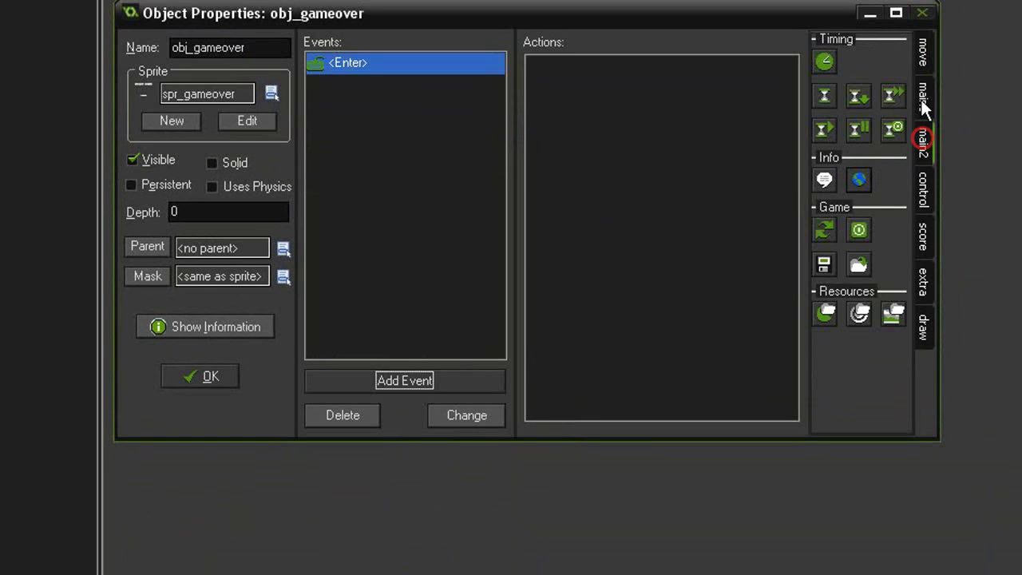
click(920, 97)
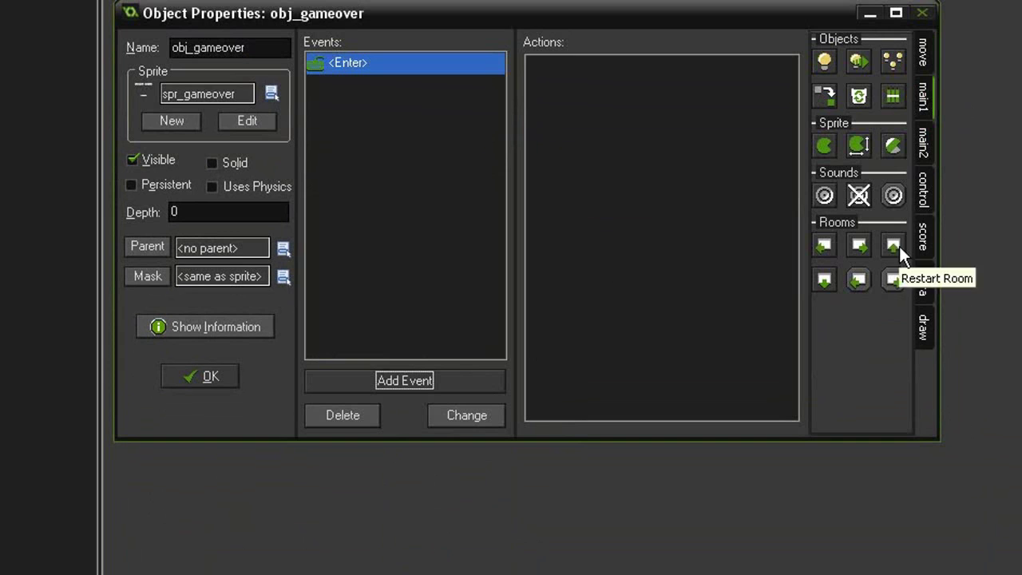
drag(824, 279, 620, 173)
click(335, 254)
click(336, 254)
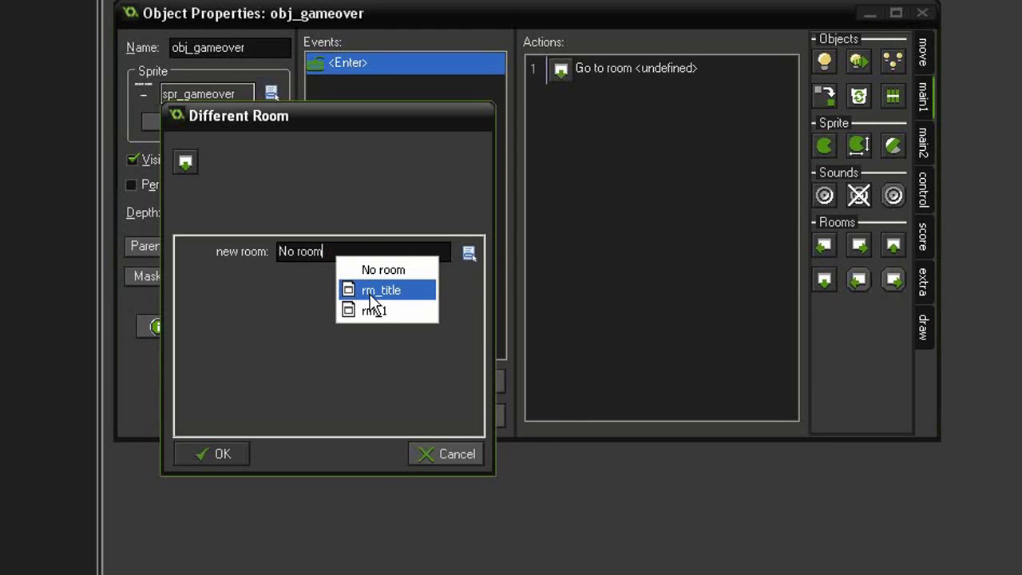
click(399, 292)
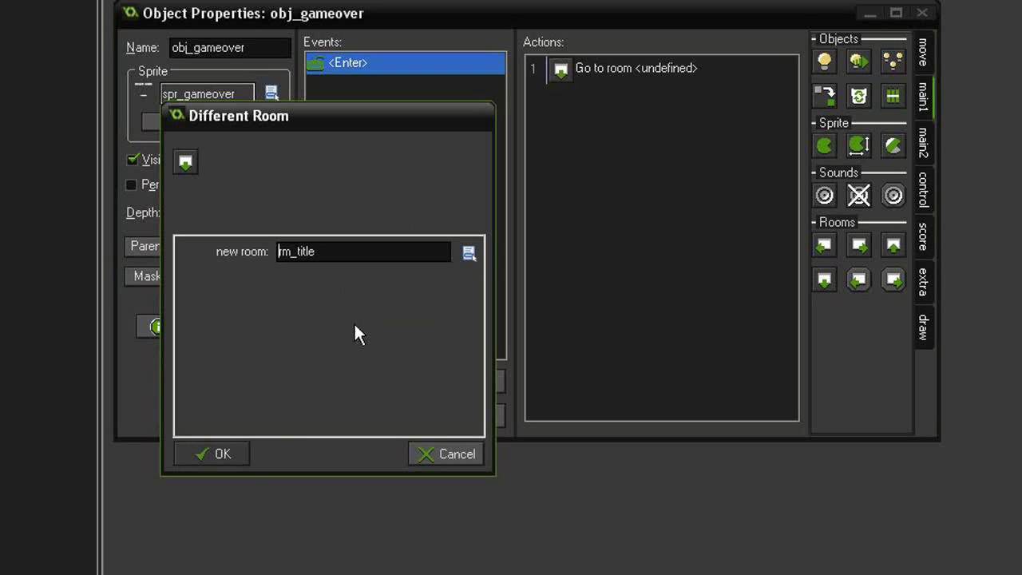
click(242, 456)
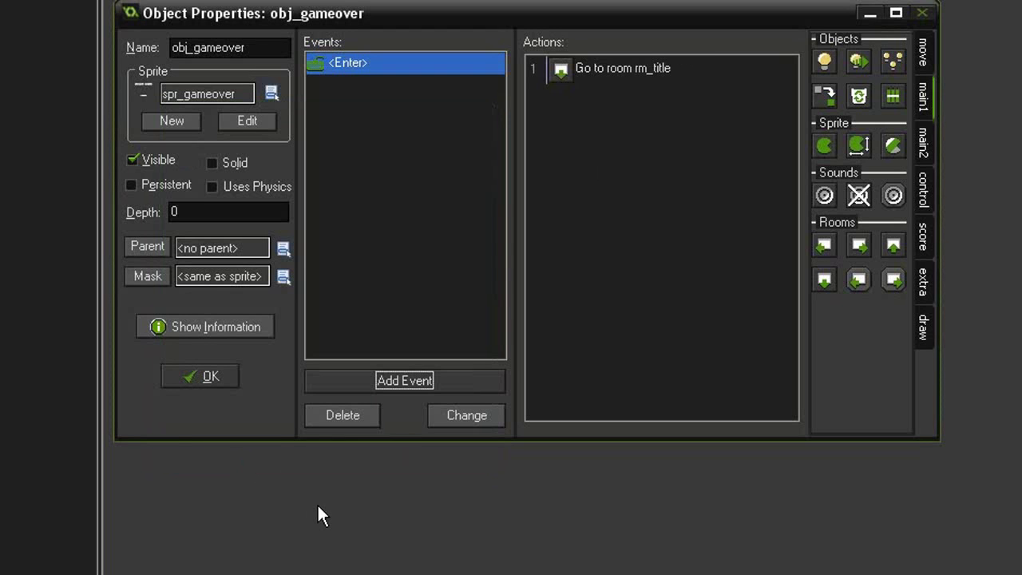
click(212, 384)
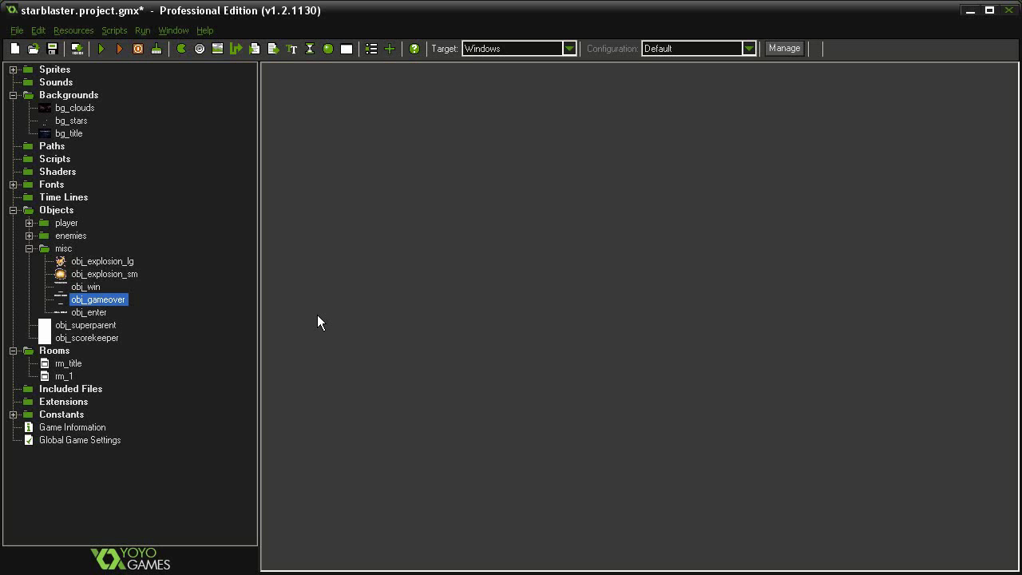
In obj_scorekeeper's Create event, add a Set Variable action that sets level to 1
double_click(103, 339)
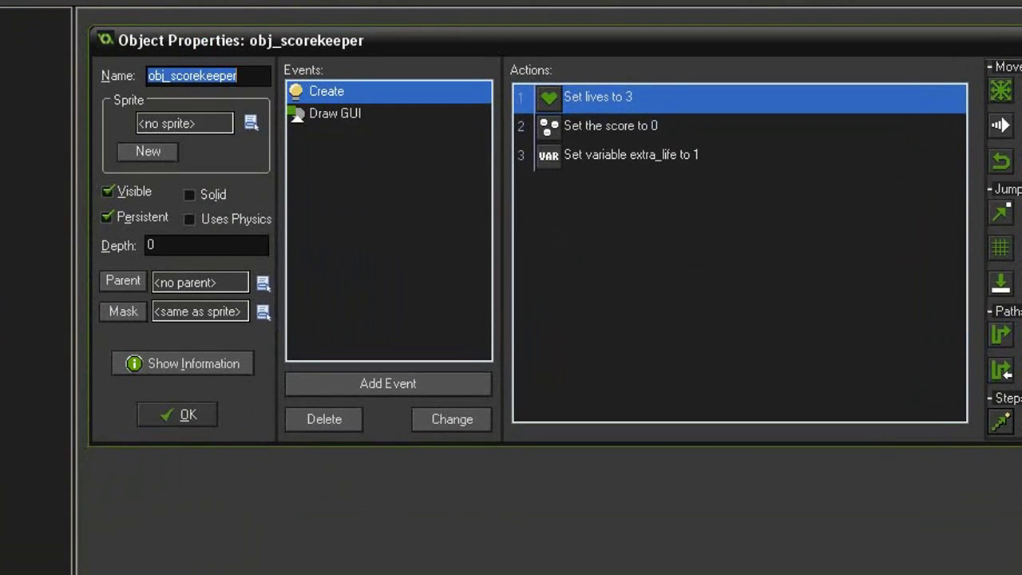
drag(1021, 444, 960, 466)
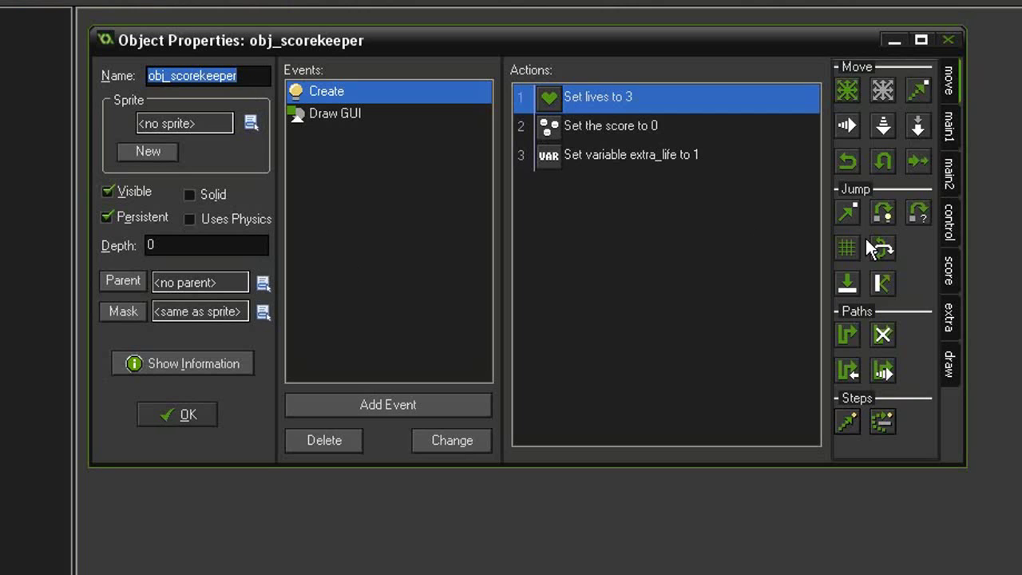
click(947, 220)
drag(847, 350, 576, 262)
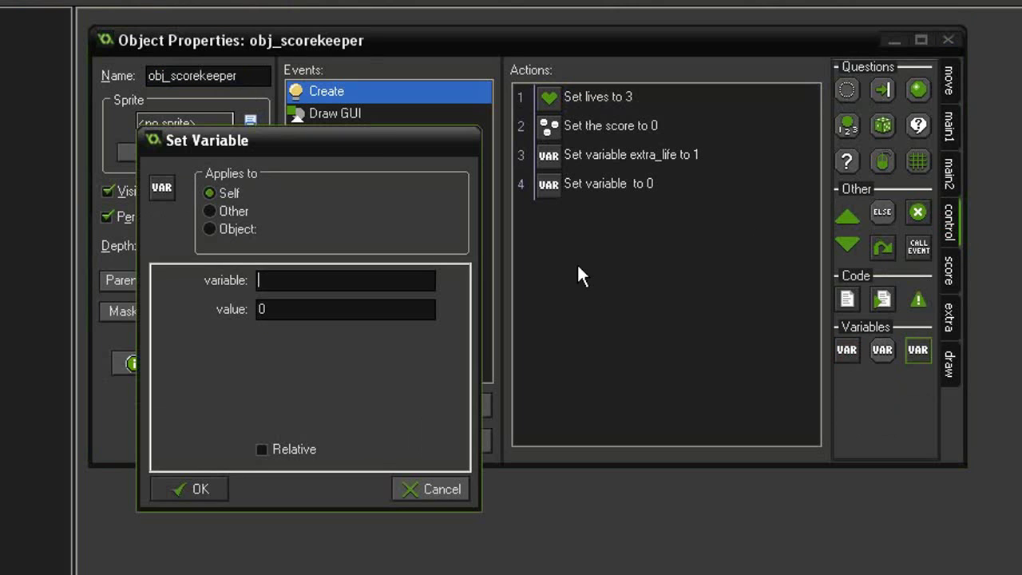
text(level)
double_click(298, 310)
text(1)
click(200, 489)
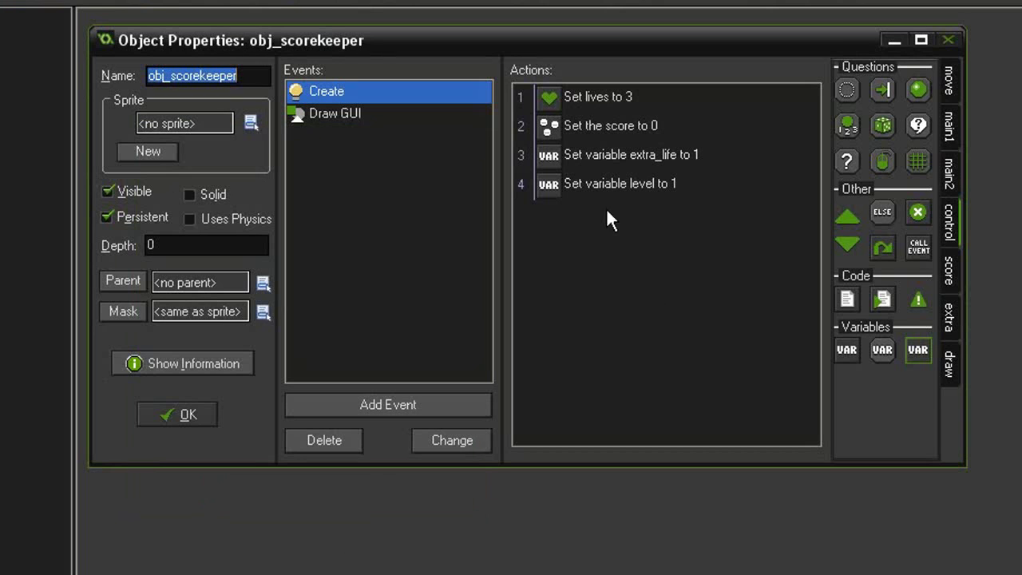
Change the variable name in obj_scorekeeper's level action to global.level
double_click(628, 185)
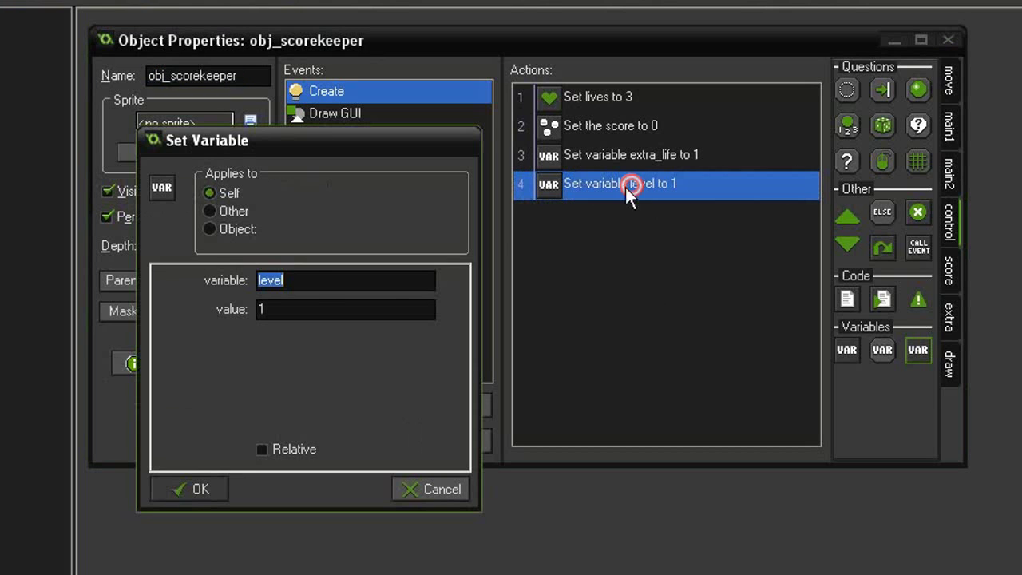
click(316, 284)
key(Home)
text(globa)
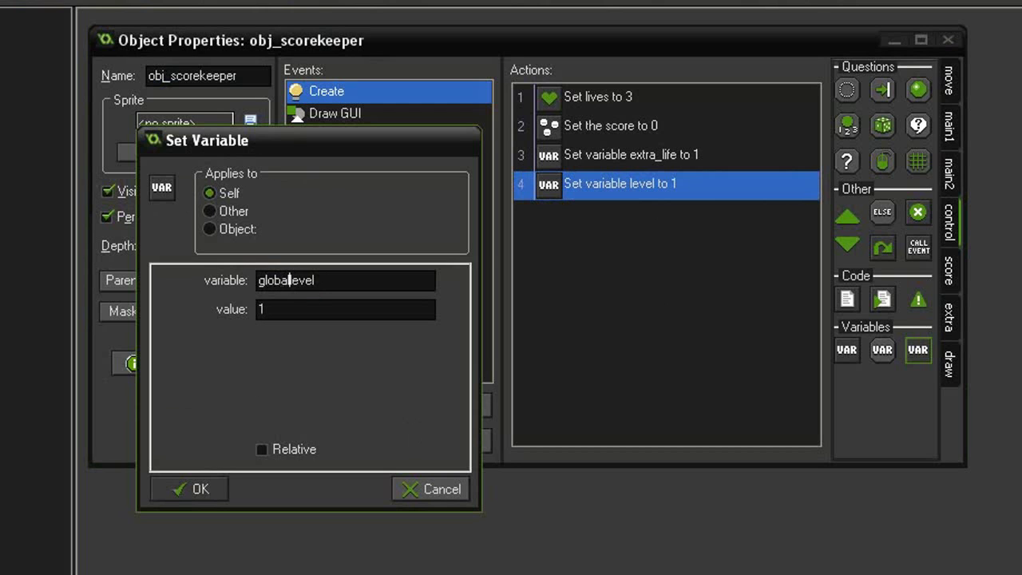
text(l.)
click(199, 493)
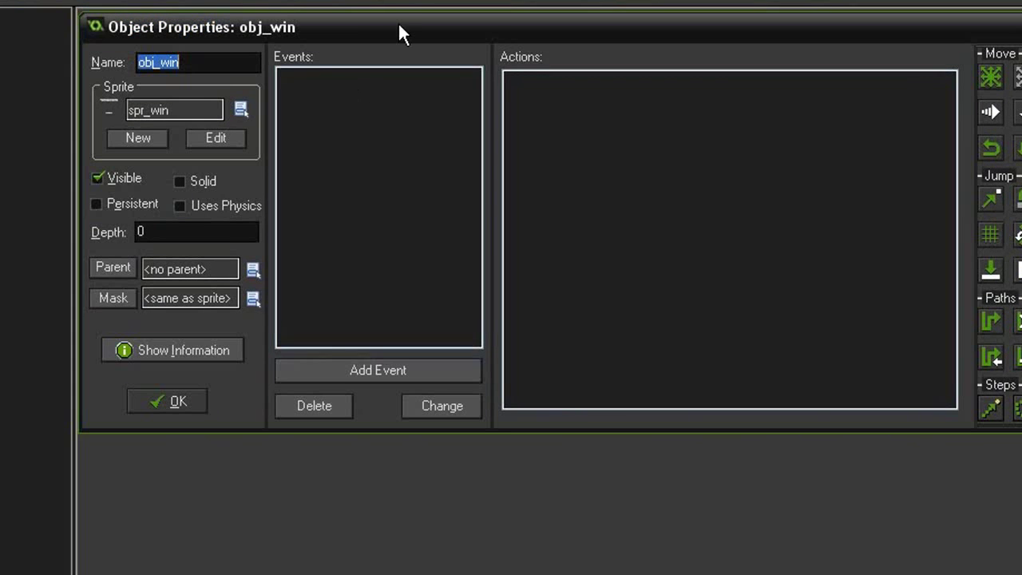
Add a Keyboard <Enter> event to the obj_win object
drag(390, 30, 396, 46)
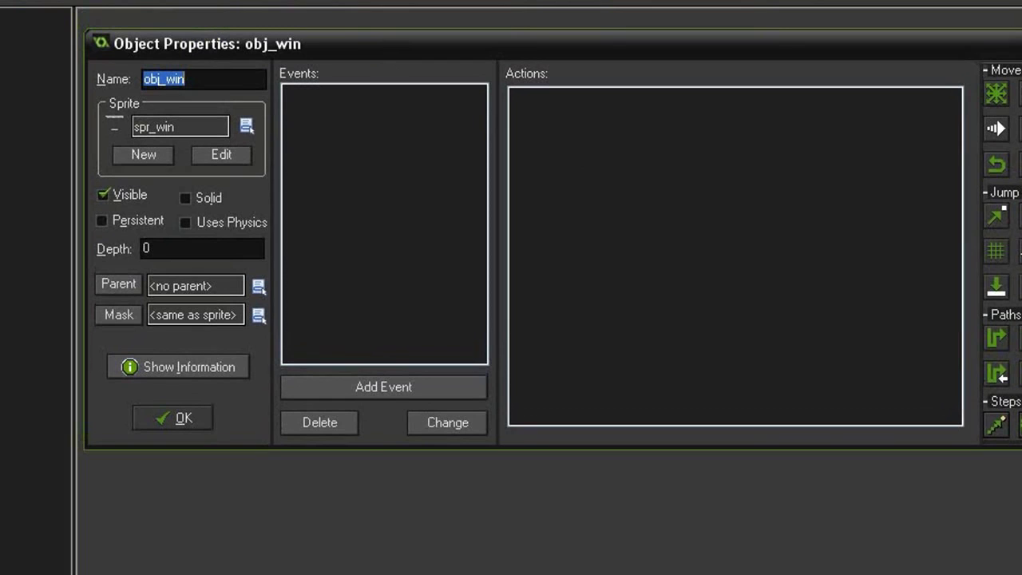
drag(1021, 448, 924, 456)
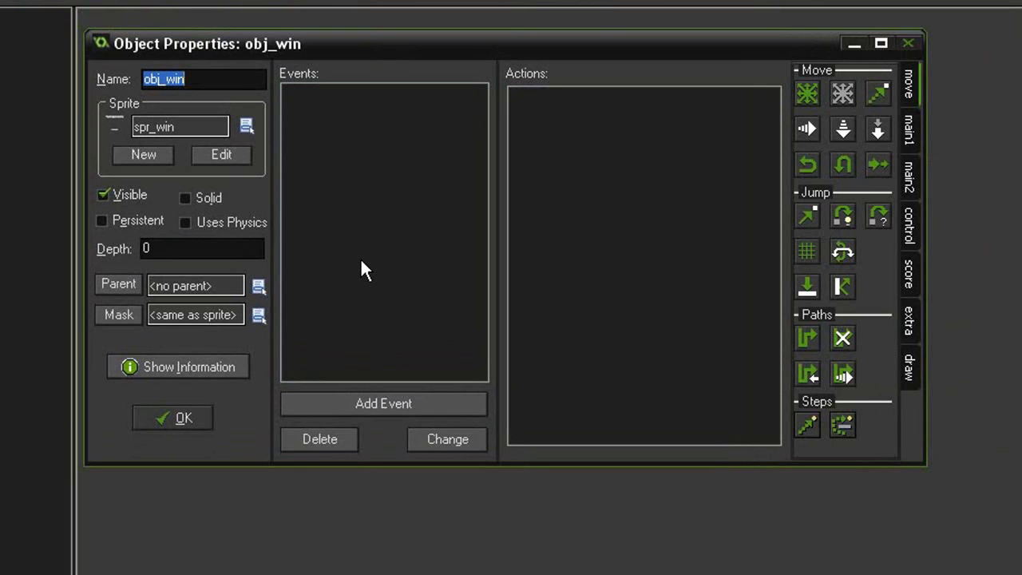
click(373, 403)
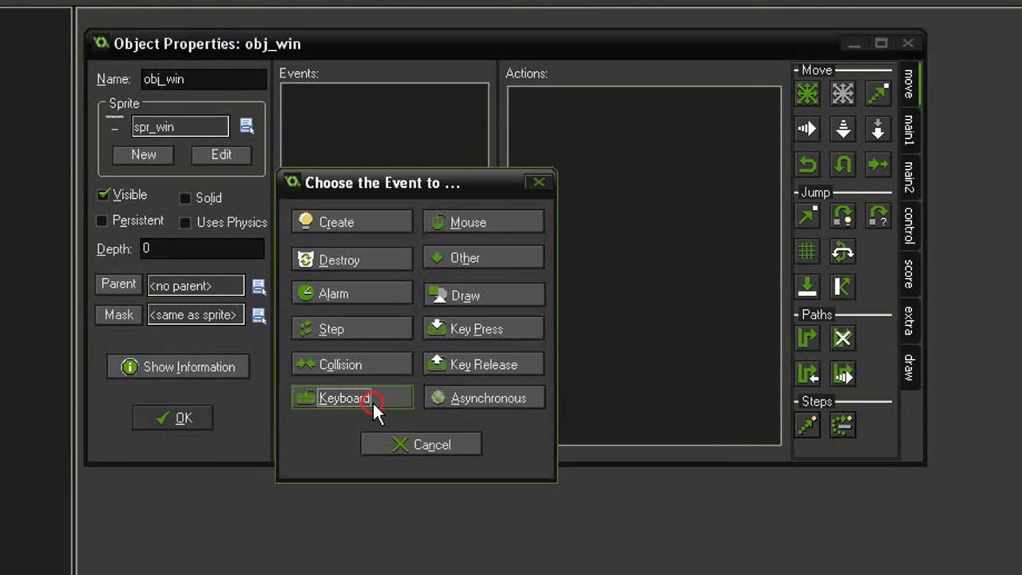
click(373, 403)
click(424, 572)
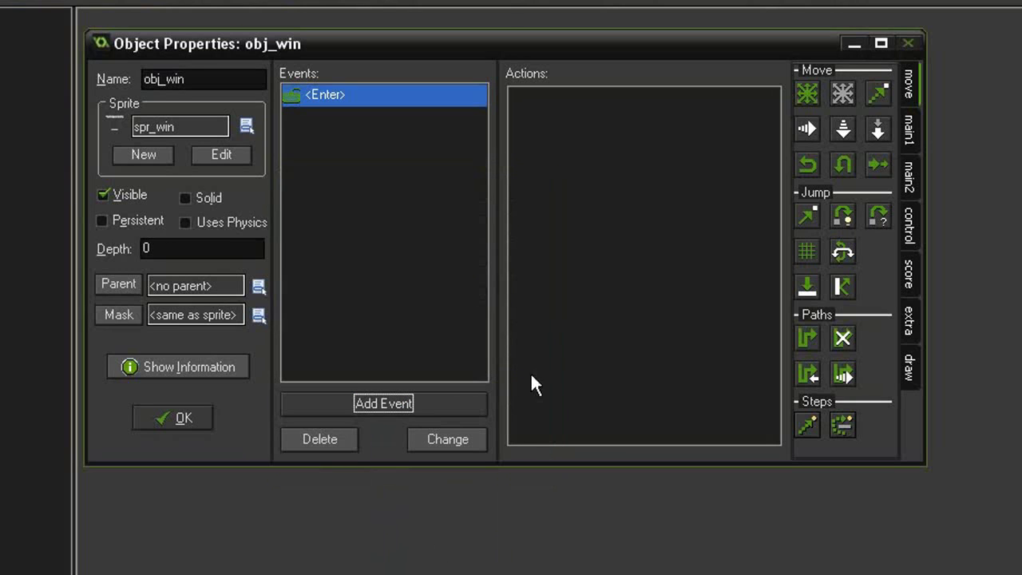
Add a Test Variable action to obj_win's <Enter> event that checks whether global.level is equal to 2
click(911, 231)
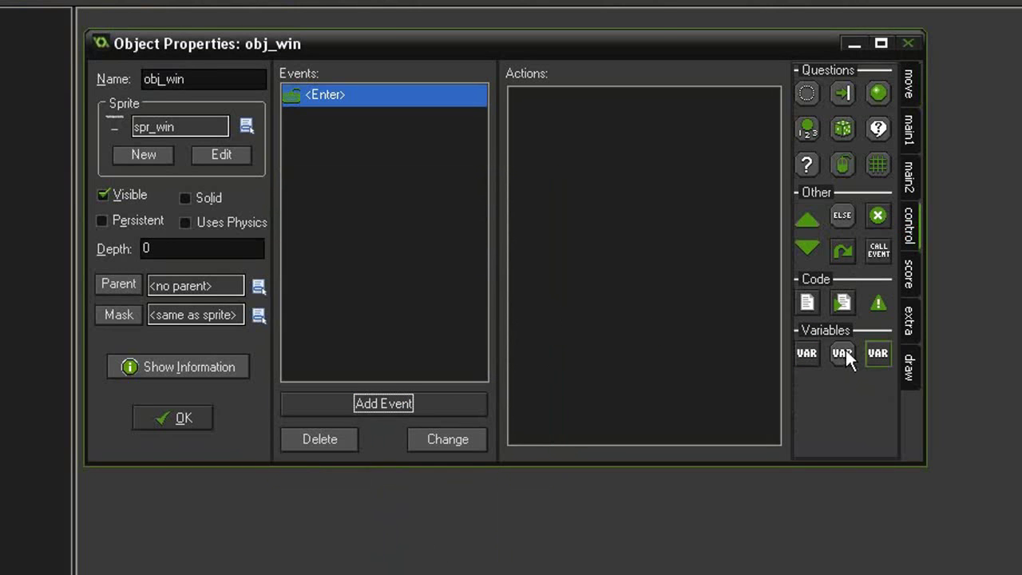
drag(845, 351, 638, 221)
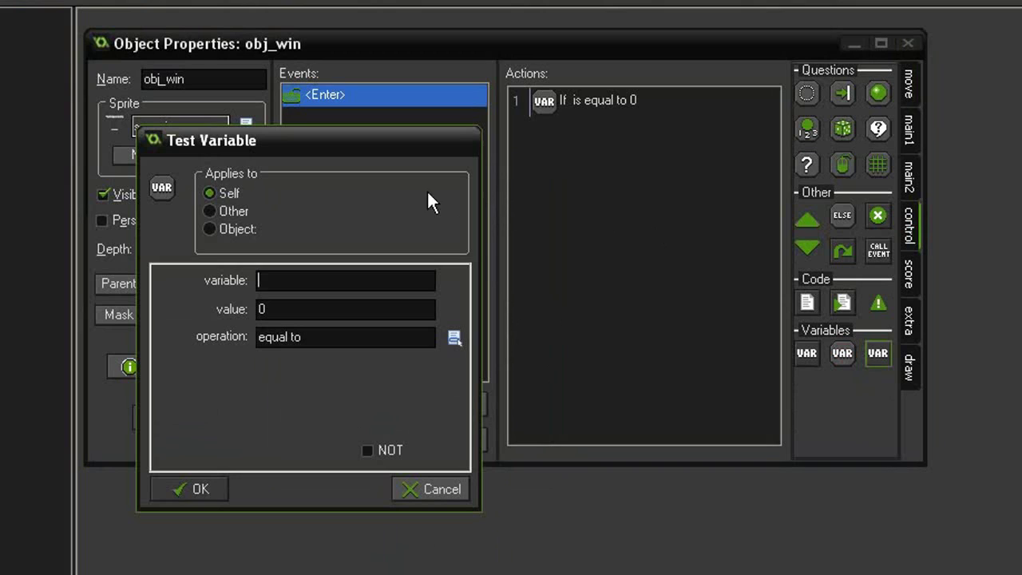
text(global.level)
double_click(284, 308)
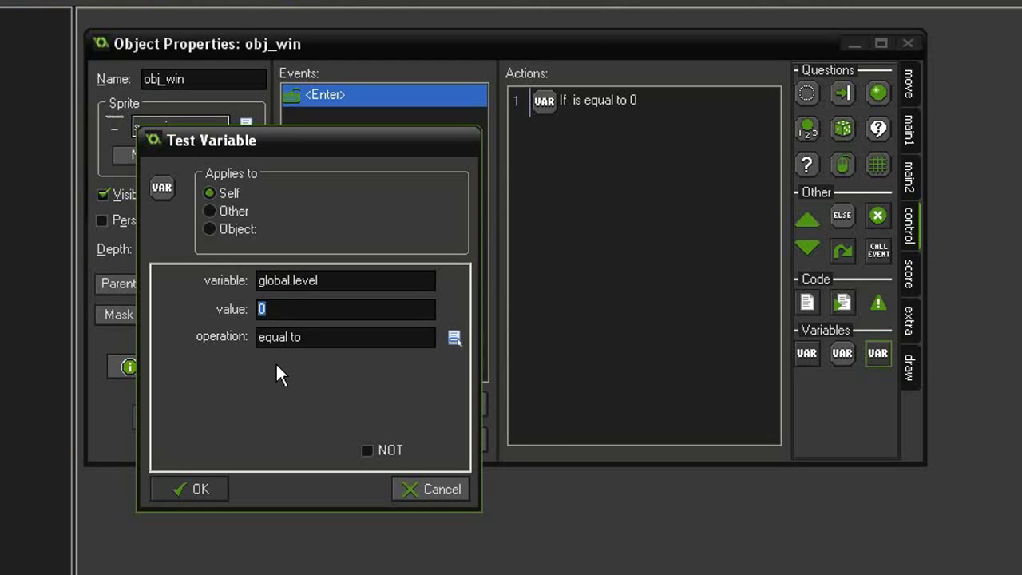
text(10)
key(BackSpace)
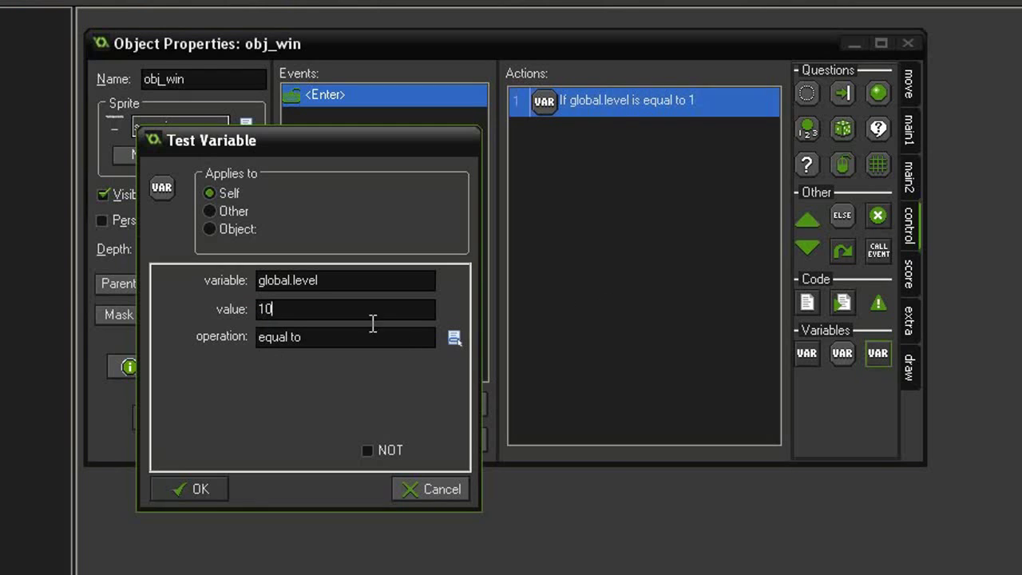
double_click(289, 307)
text(2)
click(202, 487)
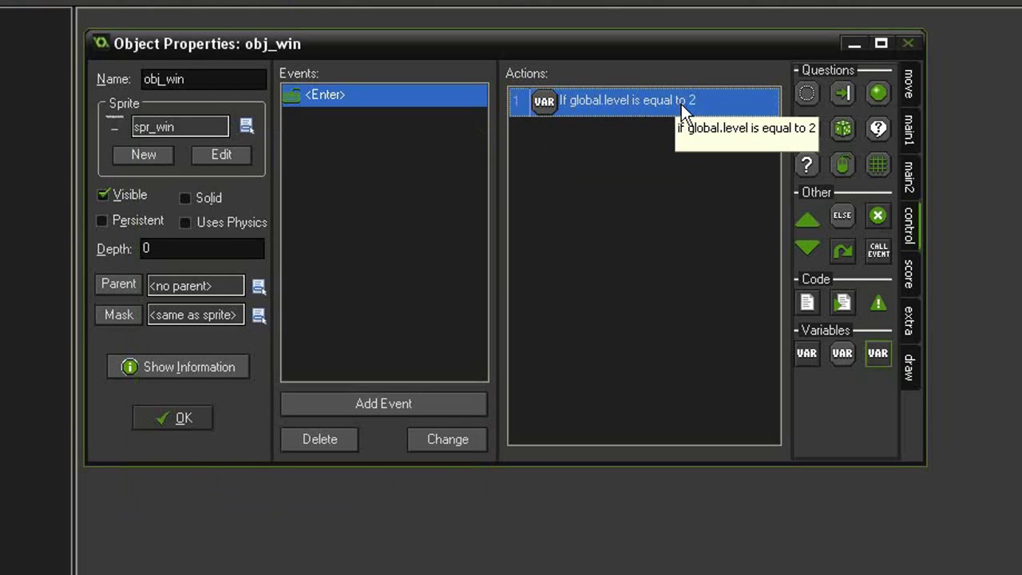
Add a Different Room action targeting rm_title under the global.level test in obj_win's <Enter> event
click(909, 130)
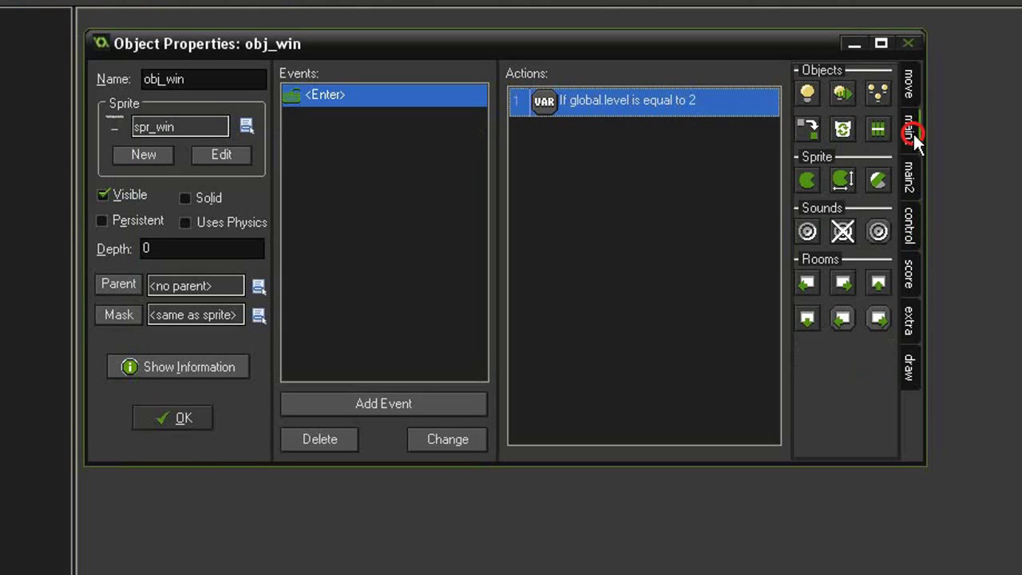
drag(809, 319, 644, 230)
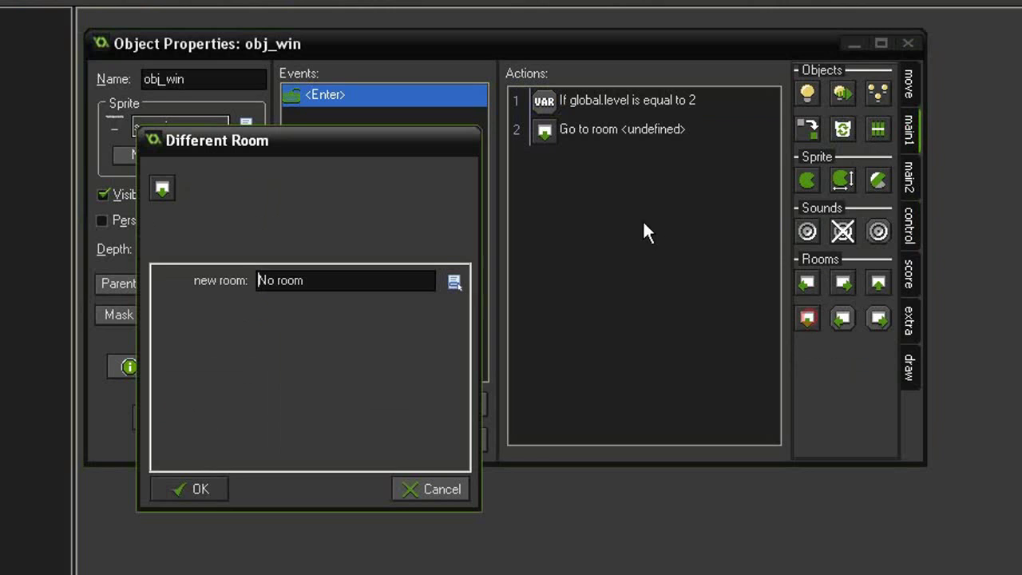
click(326, 286)
click(373, 319)
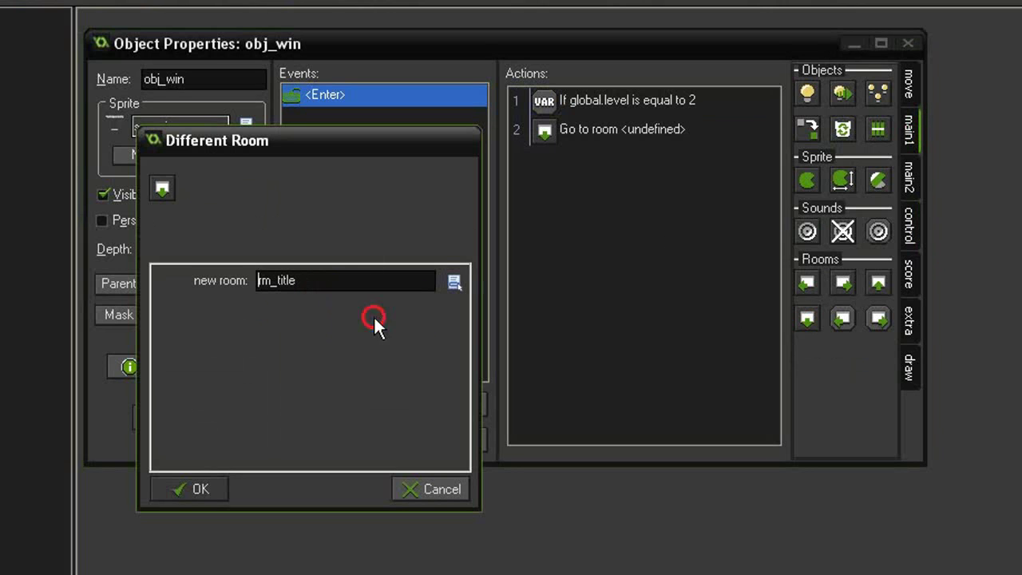
click(221, 483)
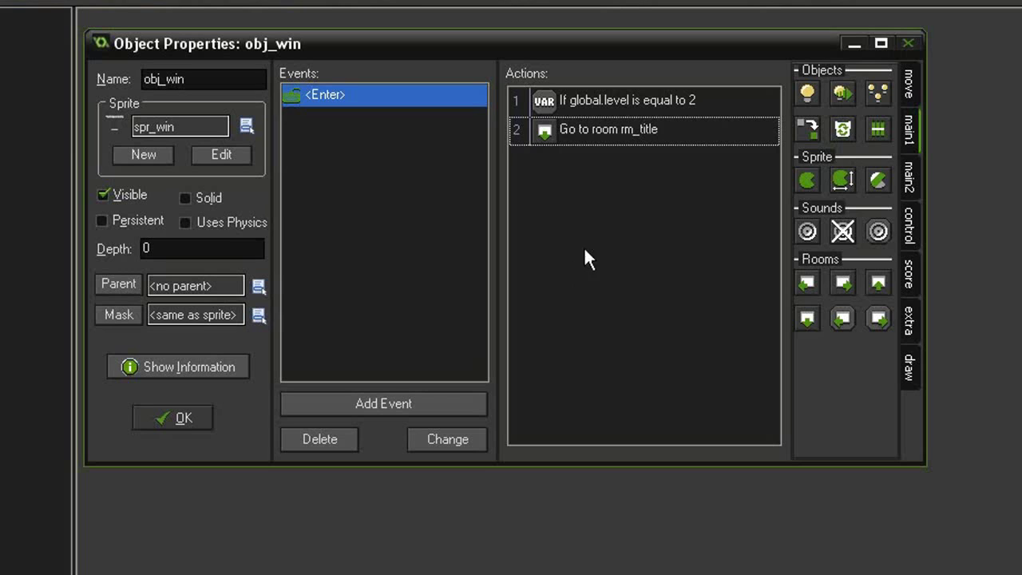
Add a Destroy Instance action applied to obj_scorekeeper and place it before the rm_title room change
drag(840, 130, 639, 134)
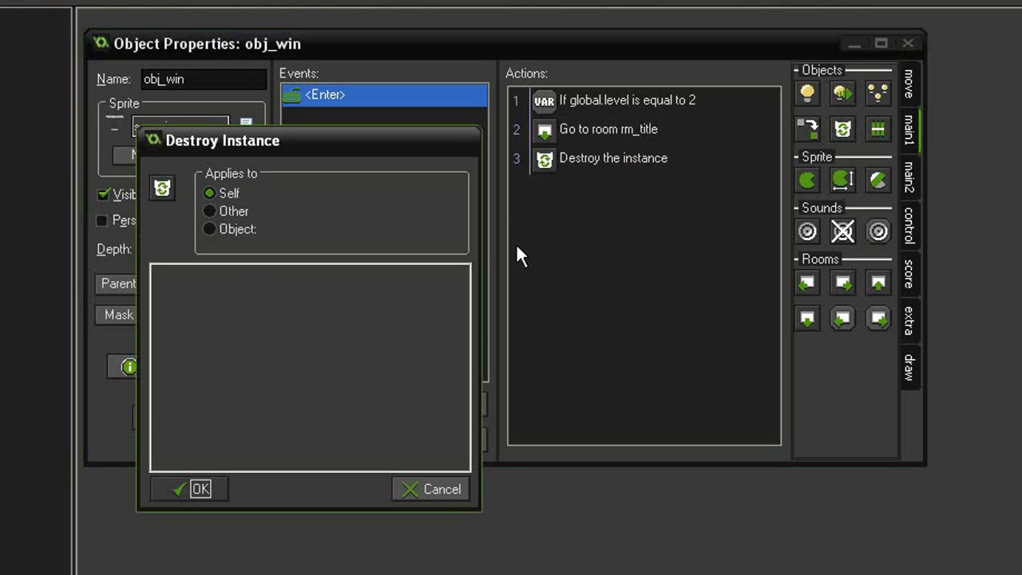
click(242, 229)
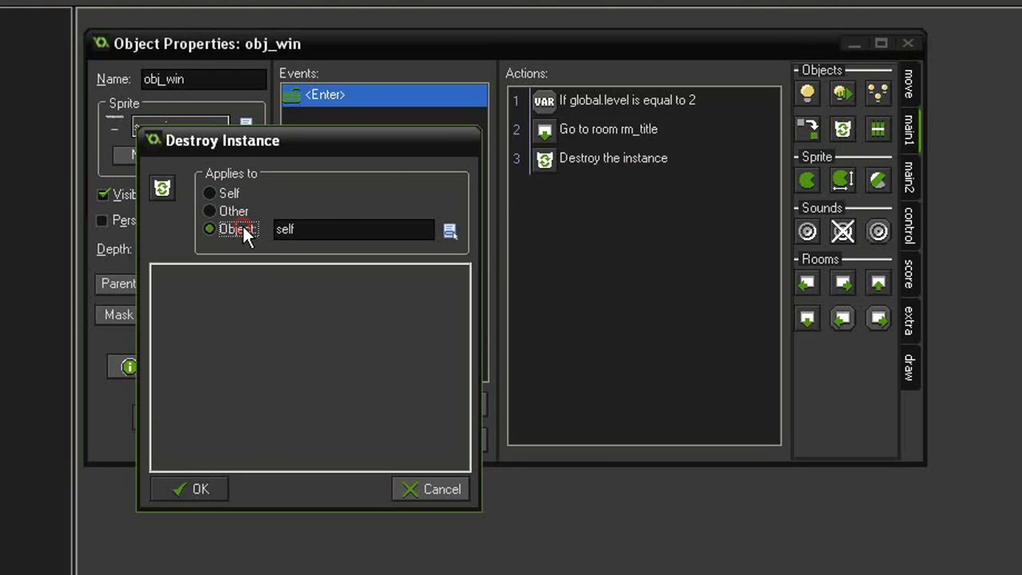
click(338, 229)
click(390, 326)
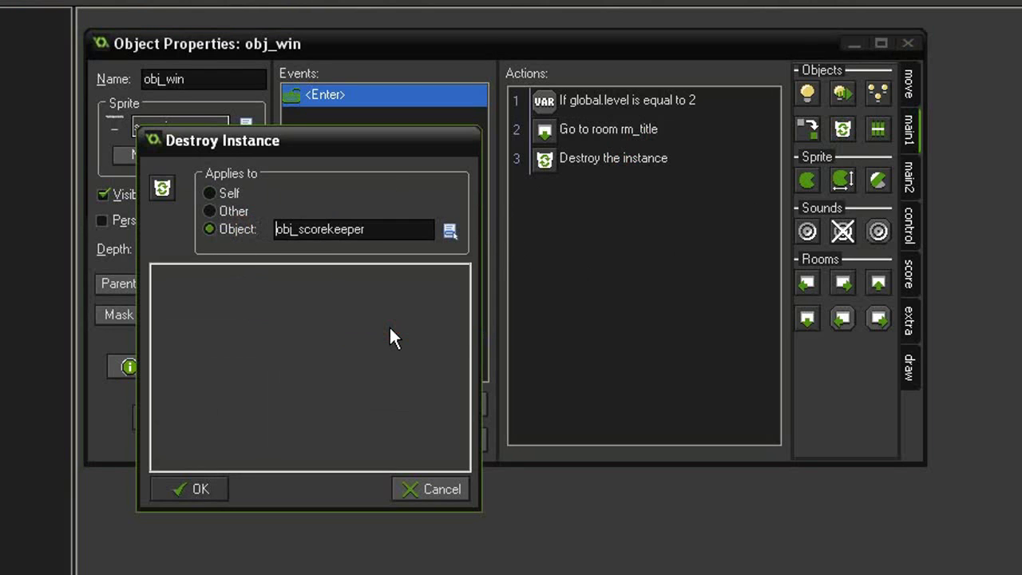
click(217, 487)
click(600, 158)
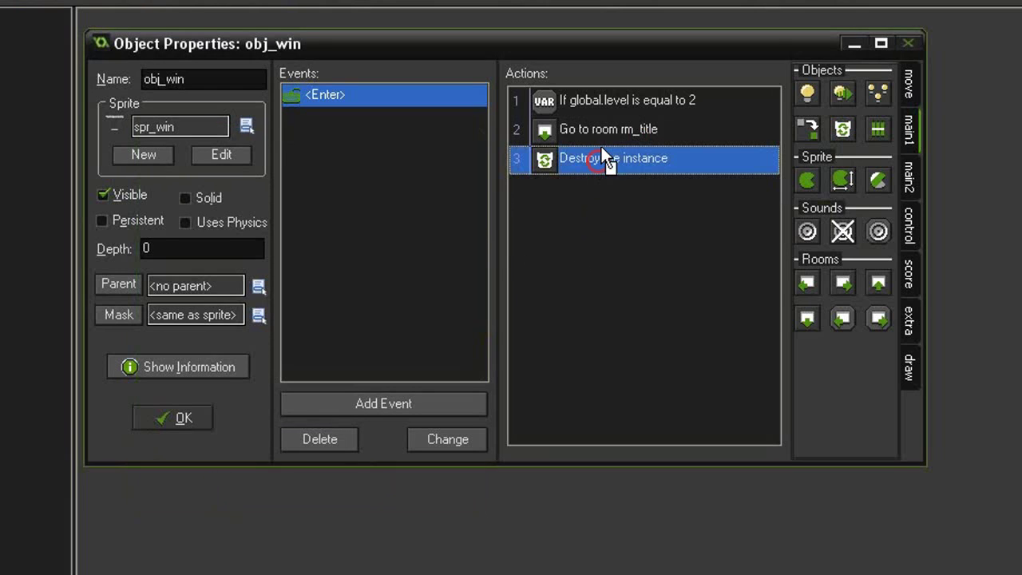
drag(604, 125, 604, 134)
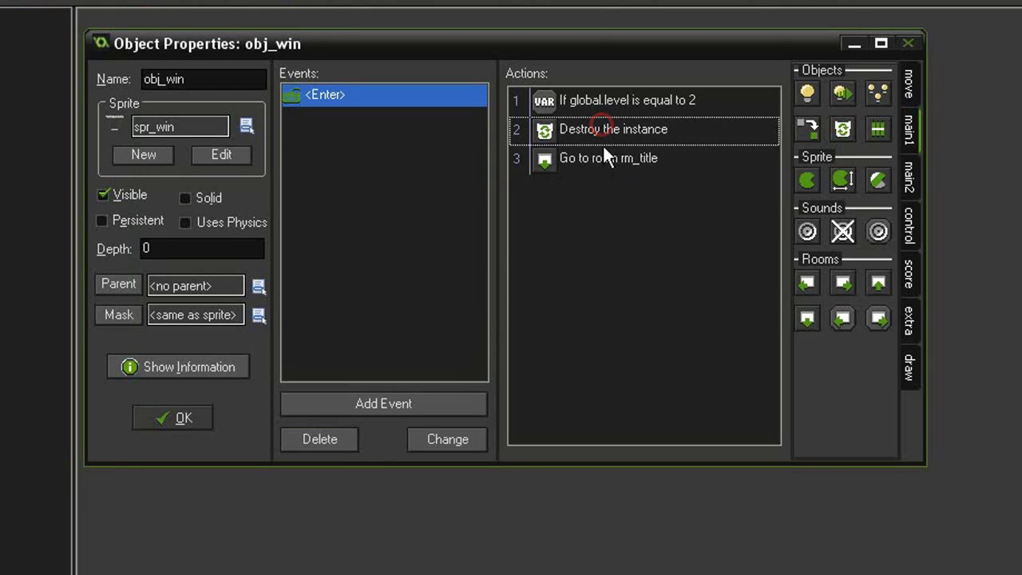
click(630, 205)
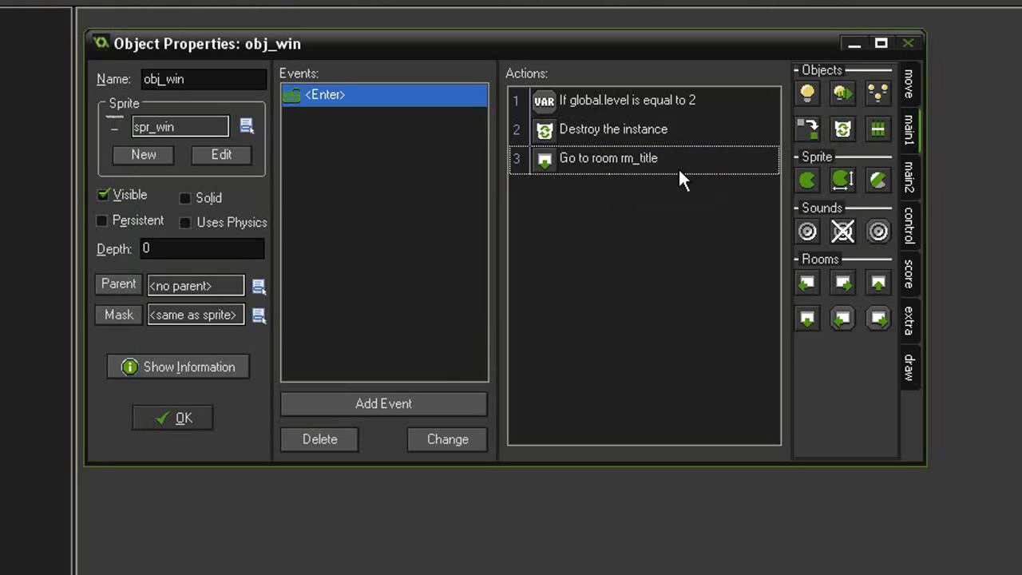
Enclose the Destroy Instance and rm_title actions between Start Block and End Block actions
click(909, 232)
drag(807, 215, 627, 129)
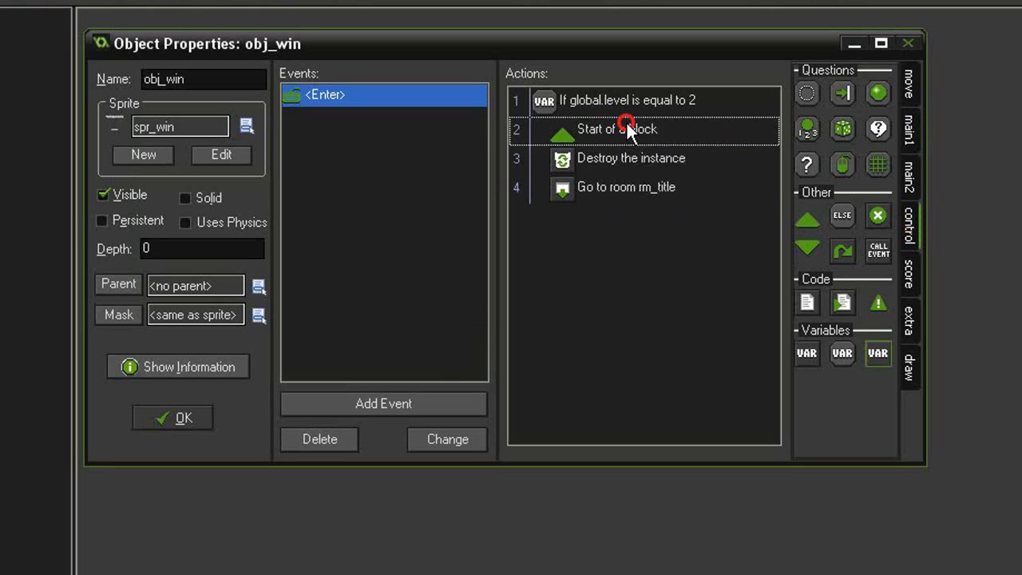
drag(794, 249, 649, 249)
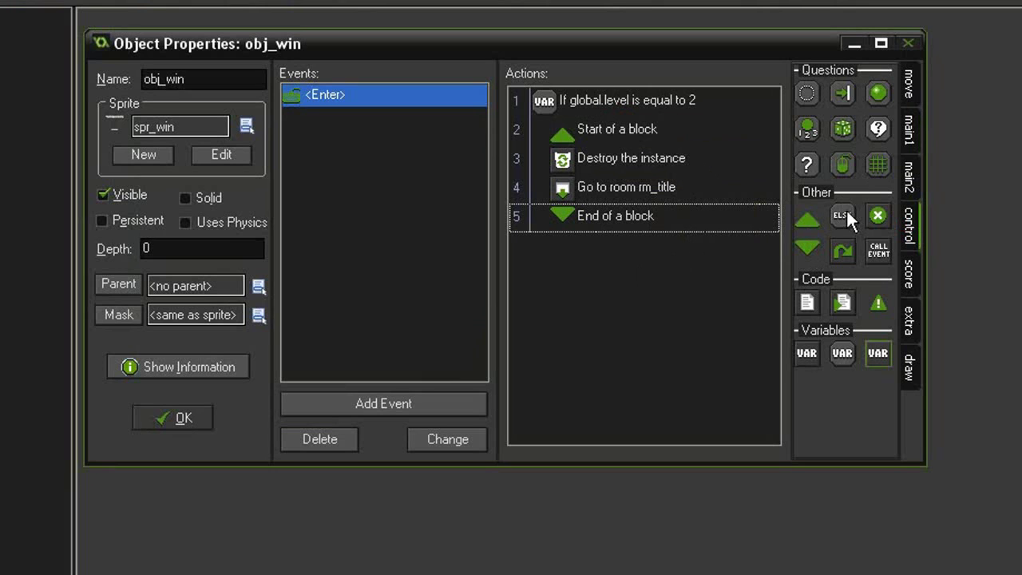
Add an Else action followed by a Next Room action after the block, and accept obj_win
drag(846, 212, 629, 285)
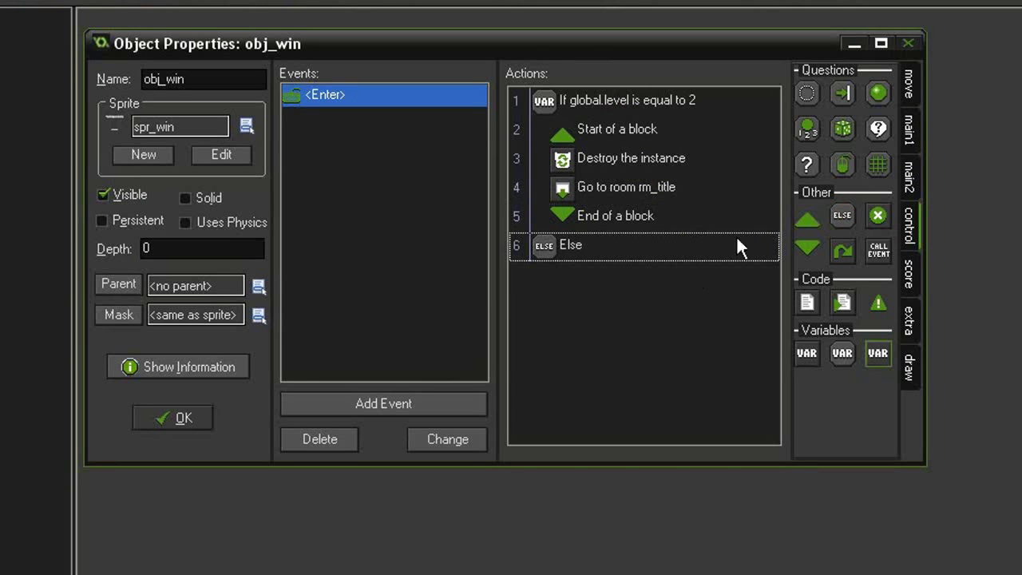
click(906, 127)
drag(843, 281, 639, 340)
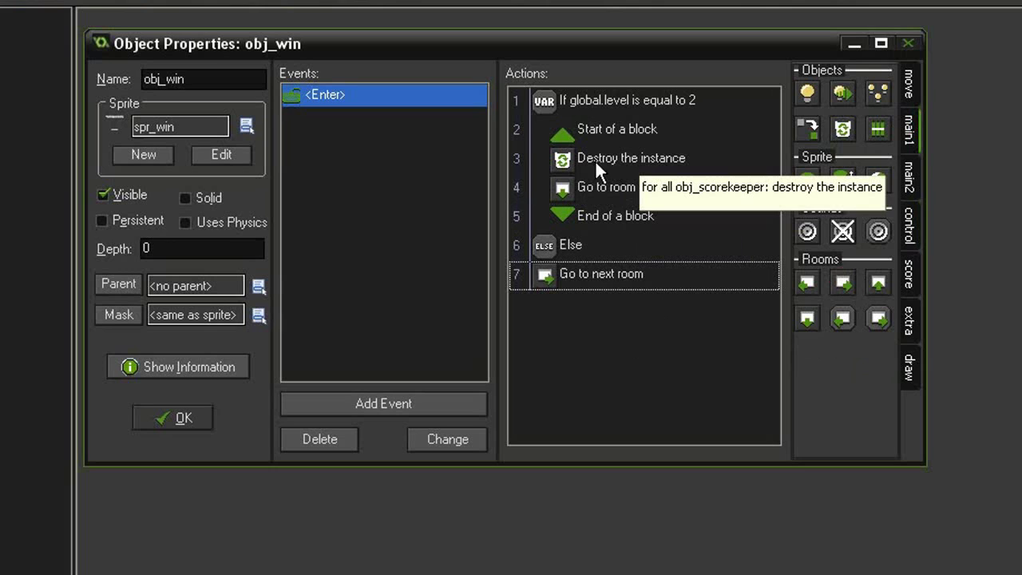
click(184, 419)
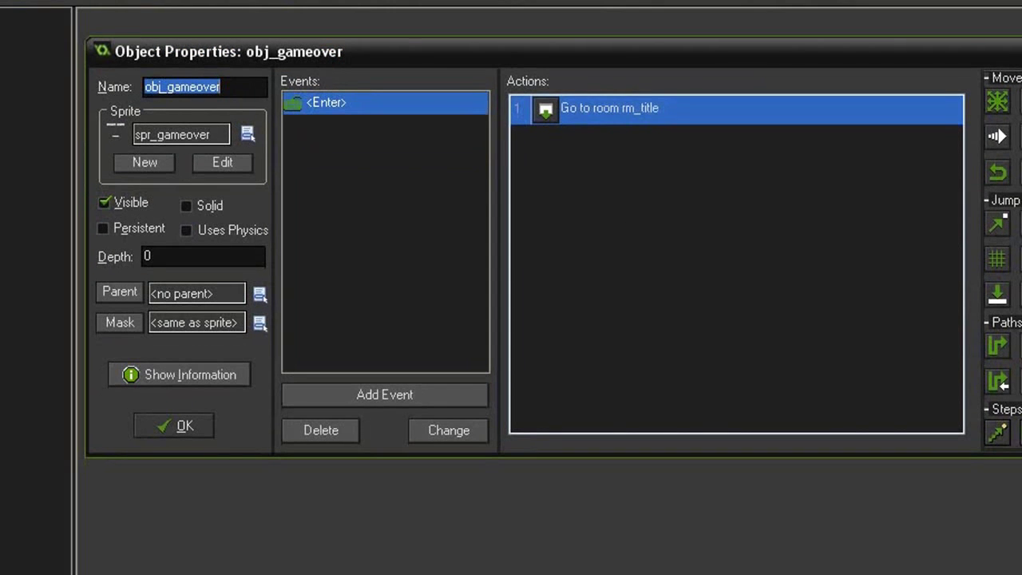
In obj_gameover's <Enter> event, add a Destroy Instance action for obj_scorekeeper before the rm_title room change, and accept the object
drag(1021, 455, 900, 452)
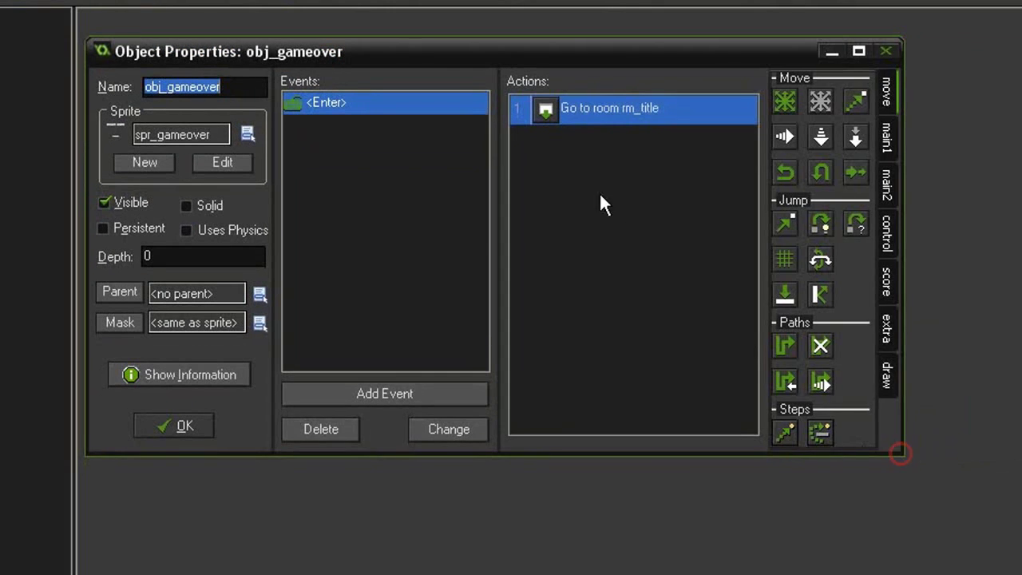
click(886, 137)
drag(820, 137, 620, 109)
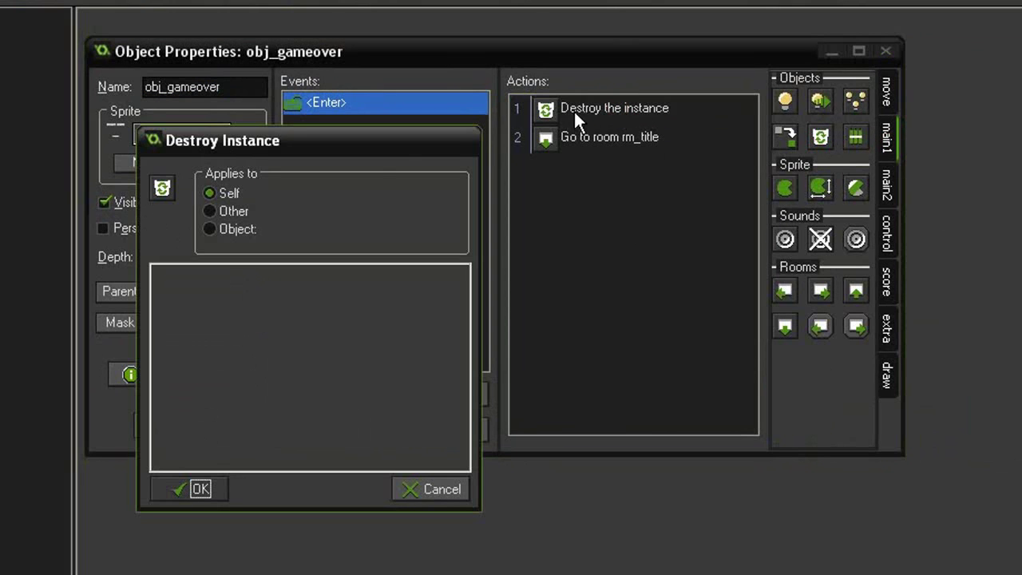
click(230, 233)
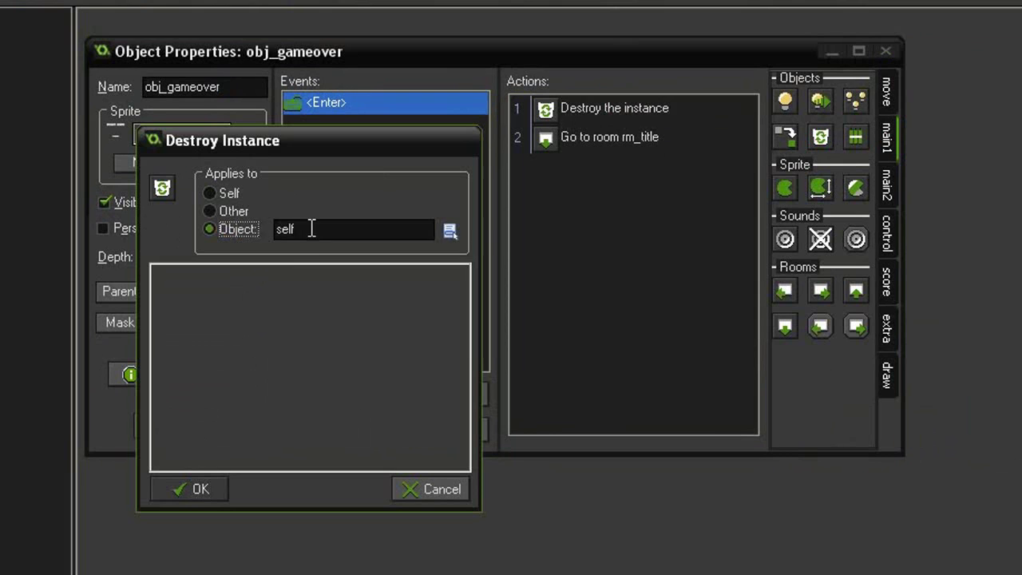
click(309, 229)
click(352, 327)
click(217, 490)
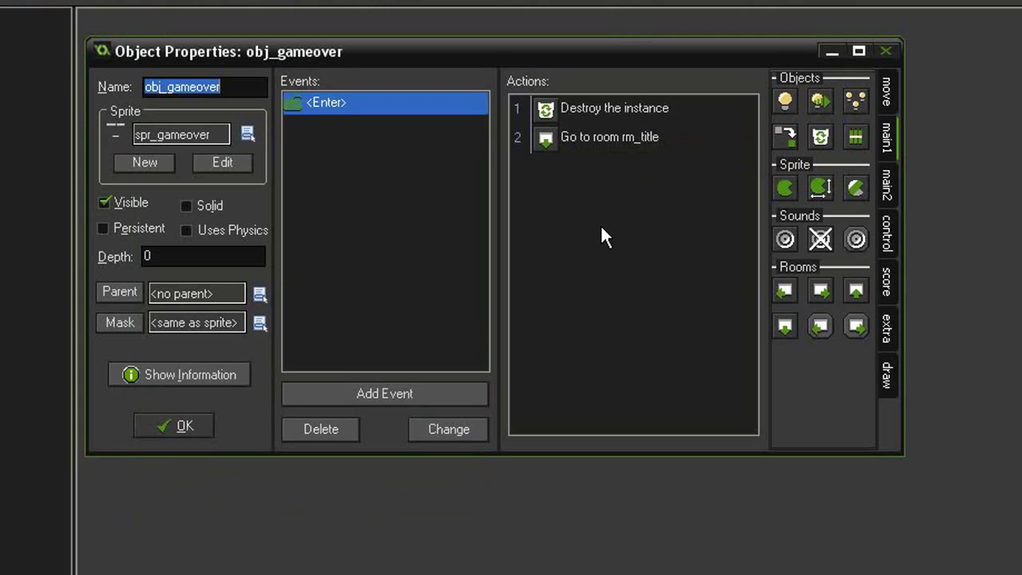
click(180, 428)
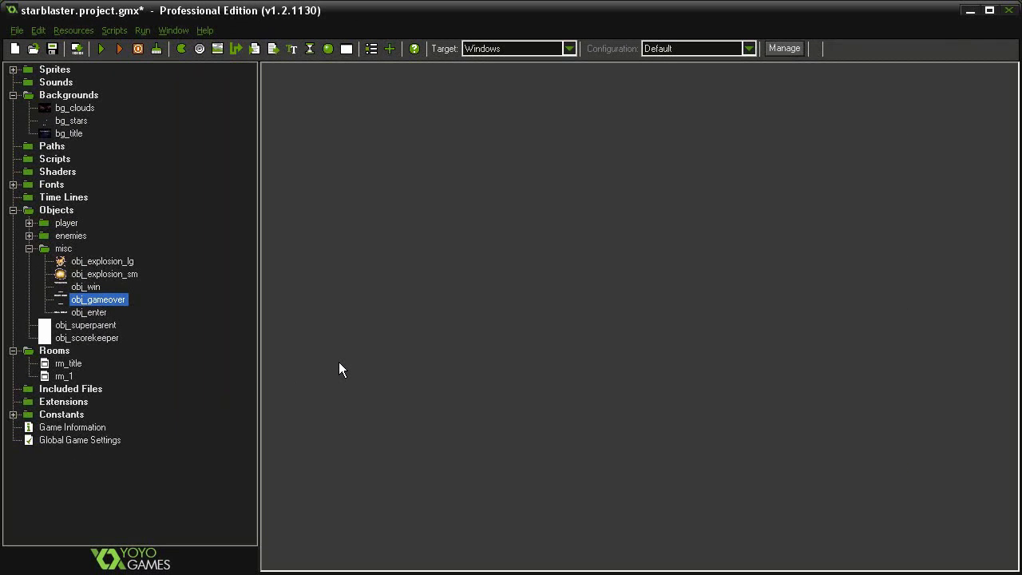
Duplicate the room rm_1 and name the copy rm_2
right_click(70, 379)
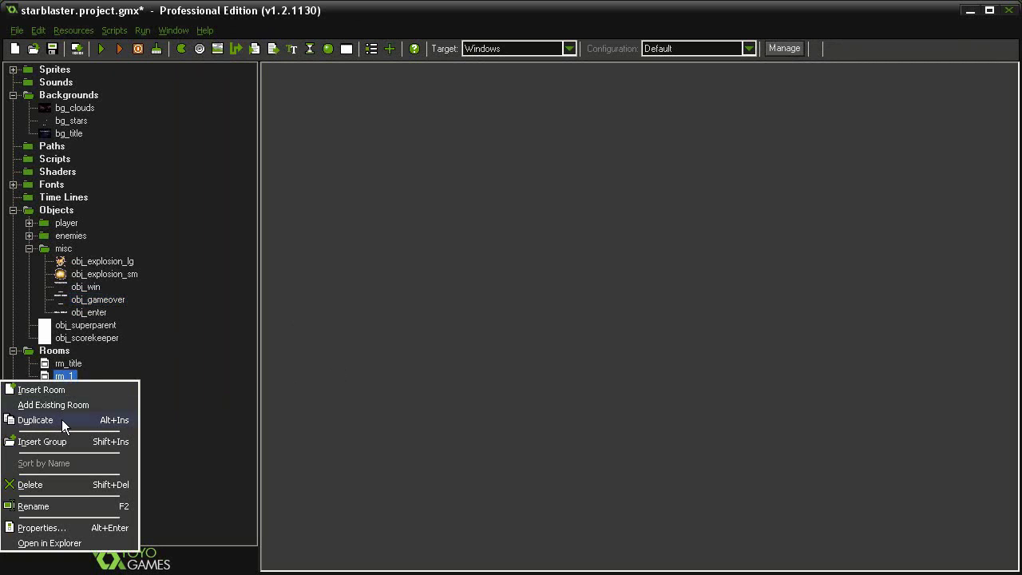
click(61, 419)
click(394, 180)
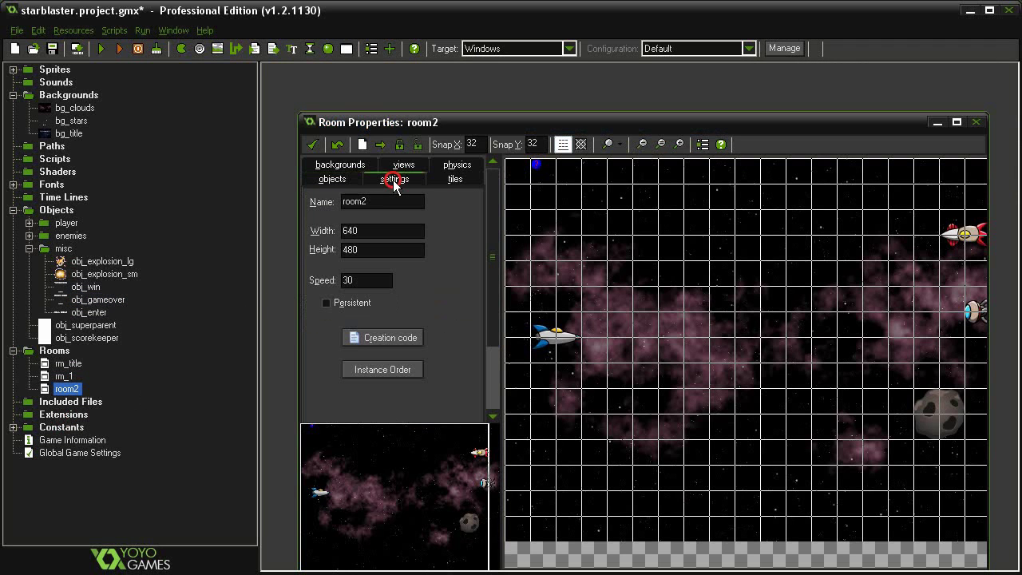
double_click(368, 203)
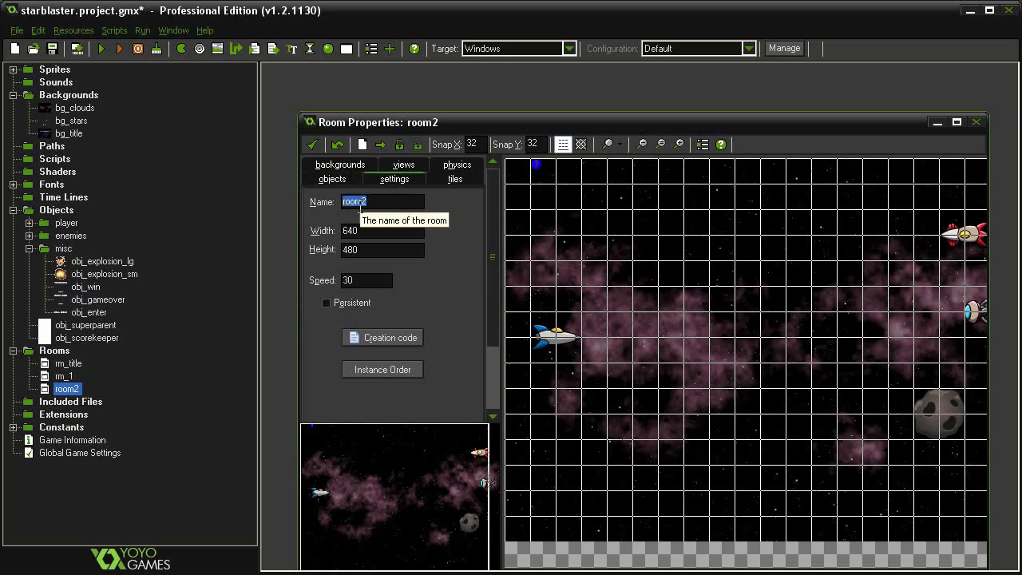
text(rm)
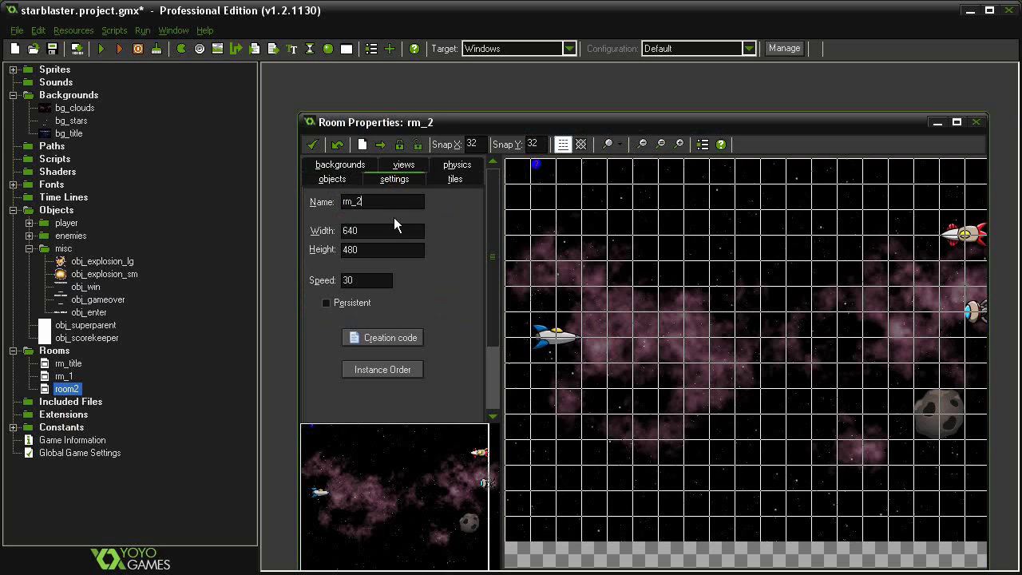
Delete the two enemy ships and the asteroid from rm_2, and save the room keeping the star boss outside its bounds
click(332, 179)
scroll(730, 344, down, 3)
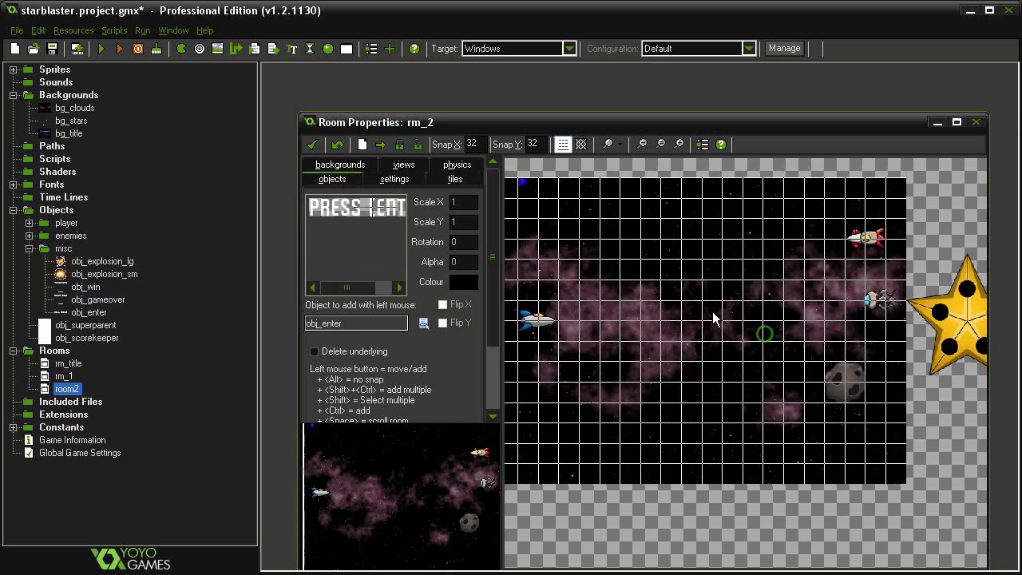
scroll(723, 327, down, 1)
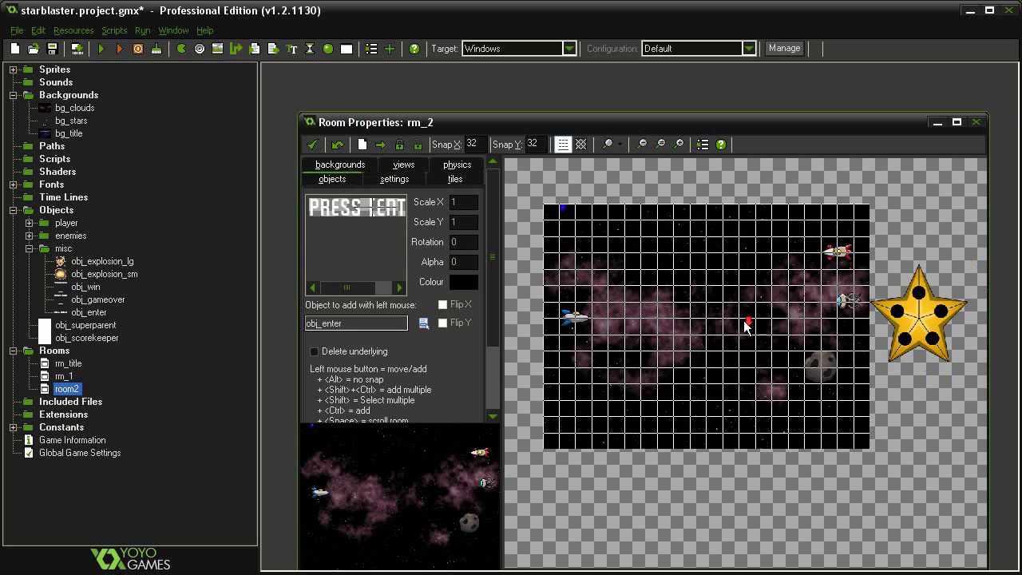
right_click(834, 319)
right_click(837, 252)
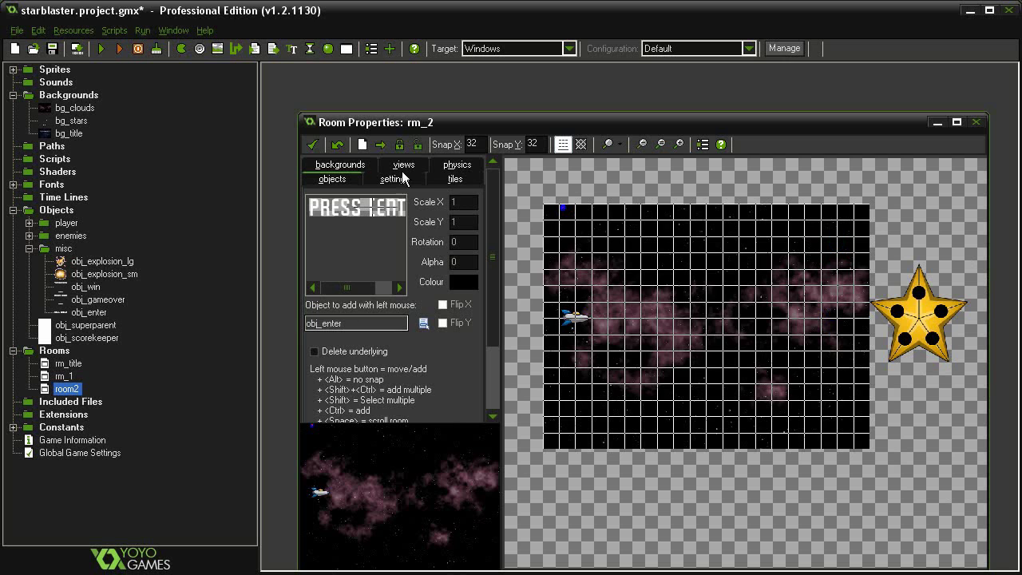
click(312, 144)
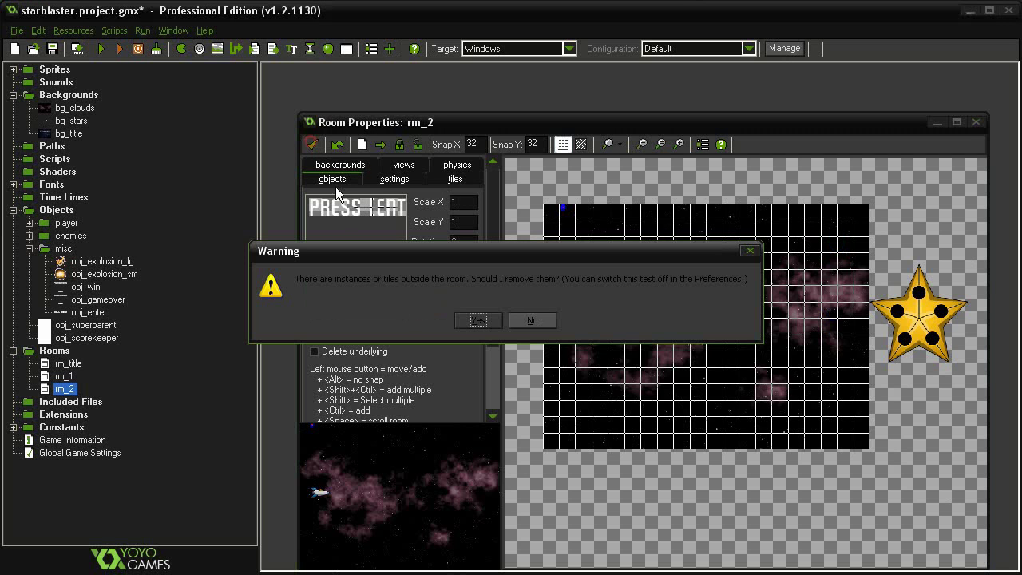
click(535, 320)
Open rm_1 and delete the star boss placed outside the room's right edge
double_click(64, 376)
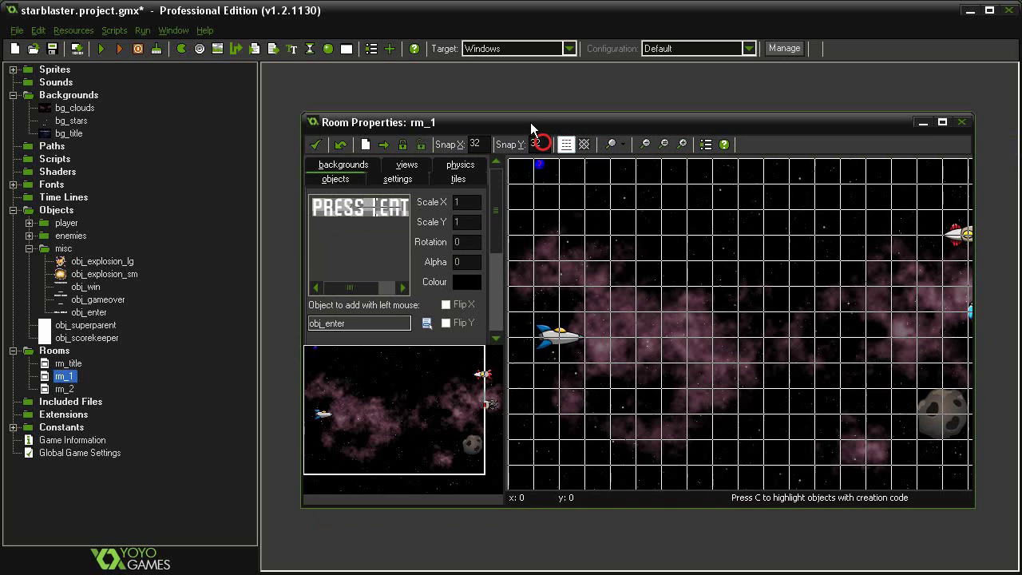
right_click(866, 288)
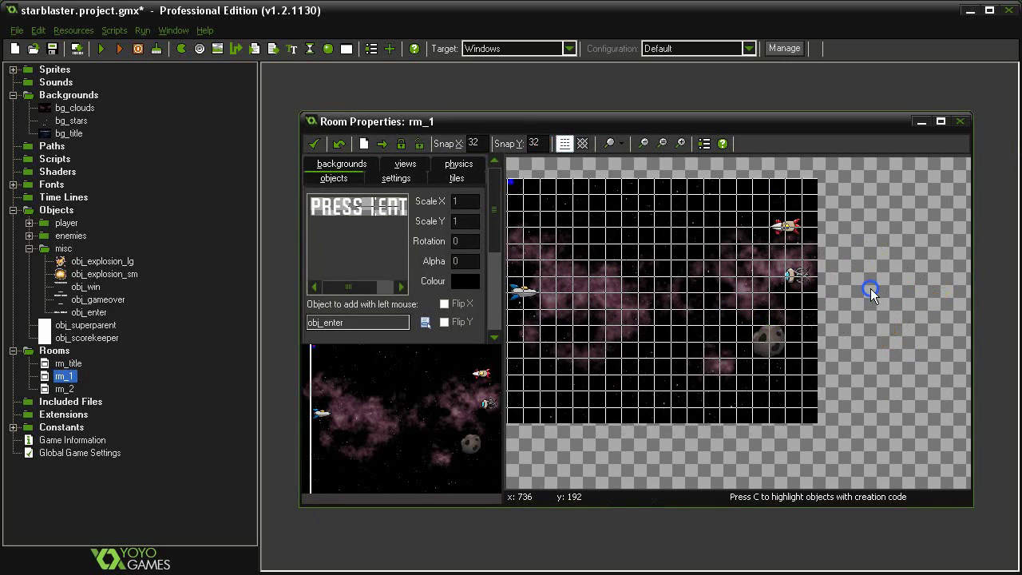
Delete the two enemy ships from rm_1 and move the asteroid to the lower part of the room near the right edge
right_click(791, 277)
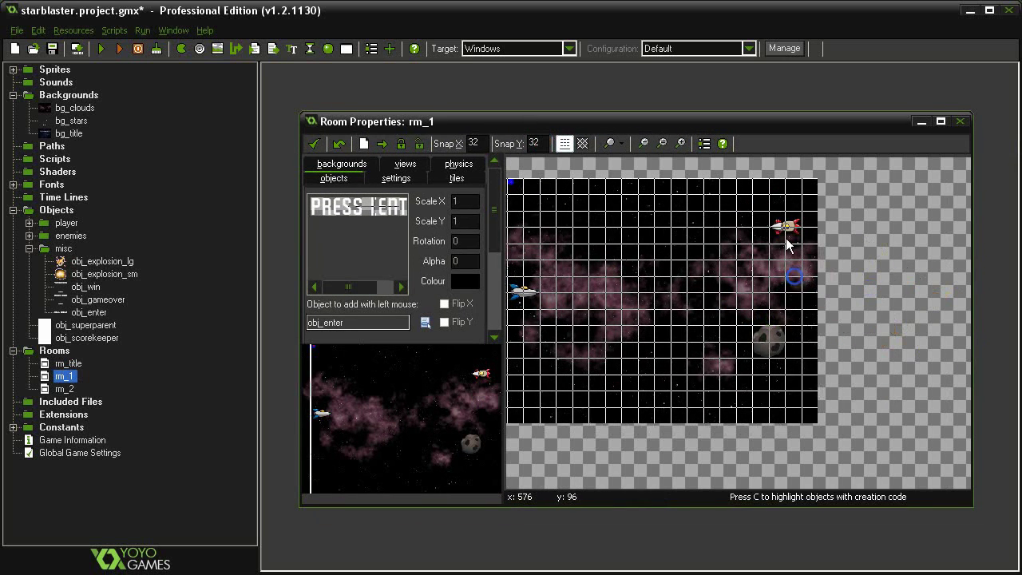
right_click(786, 227)
drag(775, 341, 796, 300)
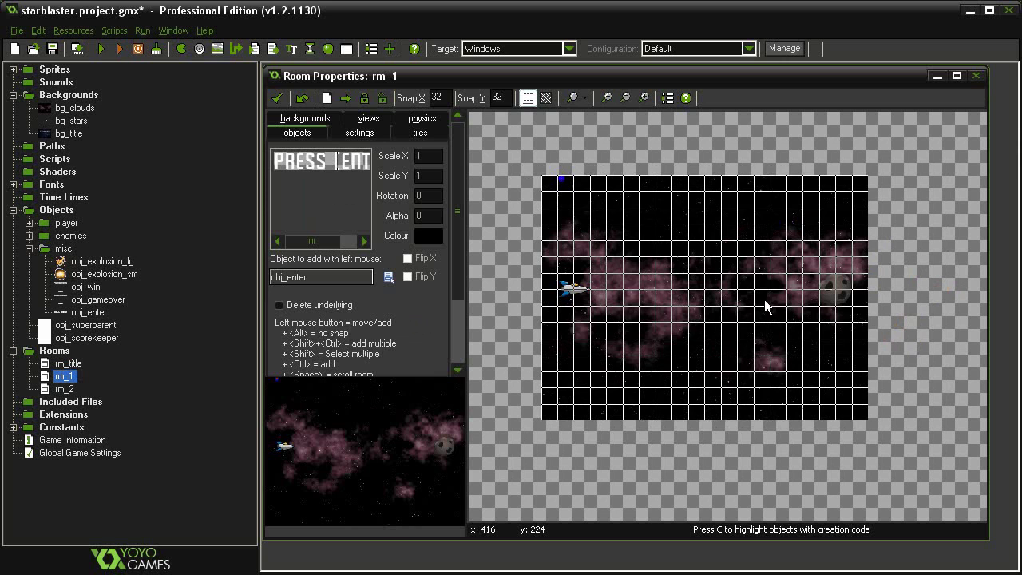
drag(736, 306, 702, 319)
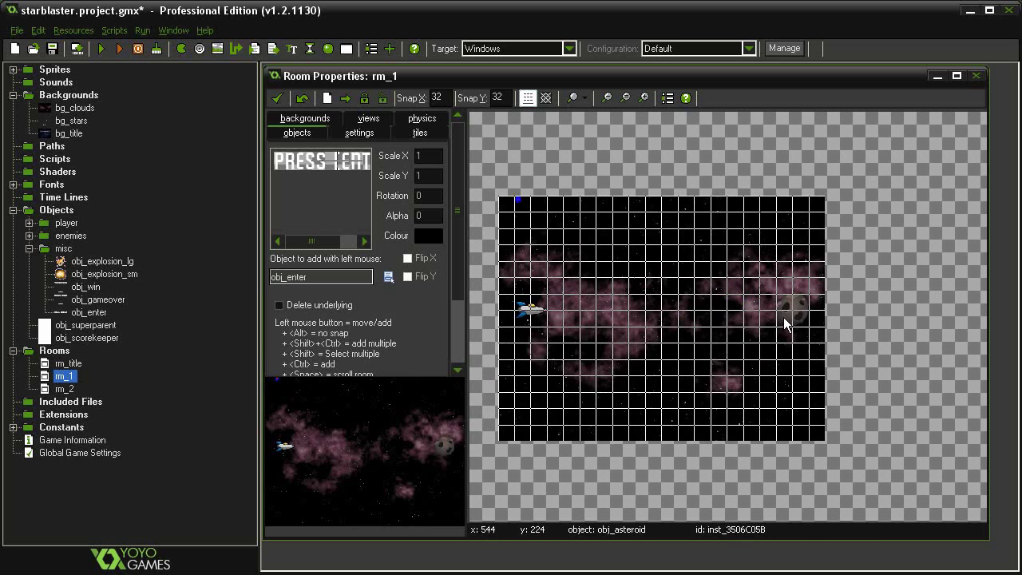
drag(782, 322, 775, 394)
Place obj_boss outside rm_1's right edge at about x 736, y 224, and save the room keeping the out-of-bounds instance
click(330, 278)
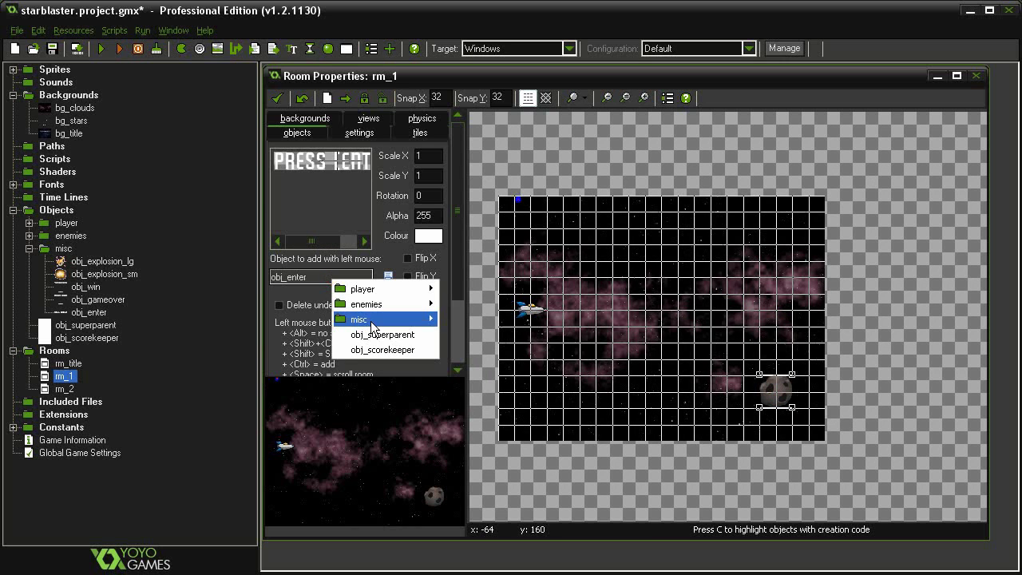
mouse_move(394, 311)
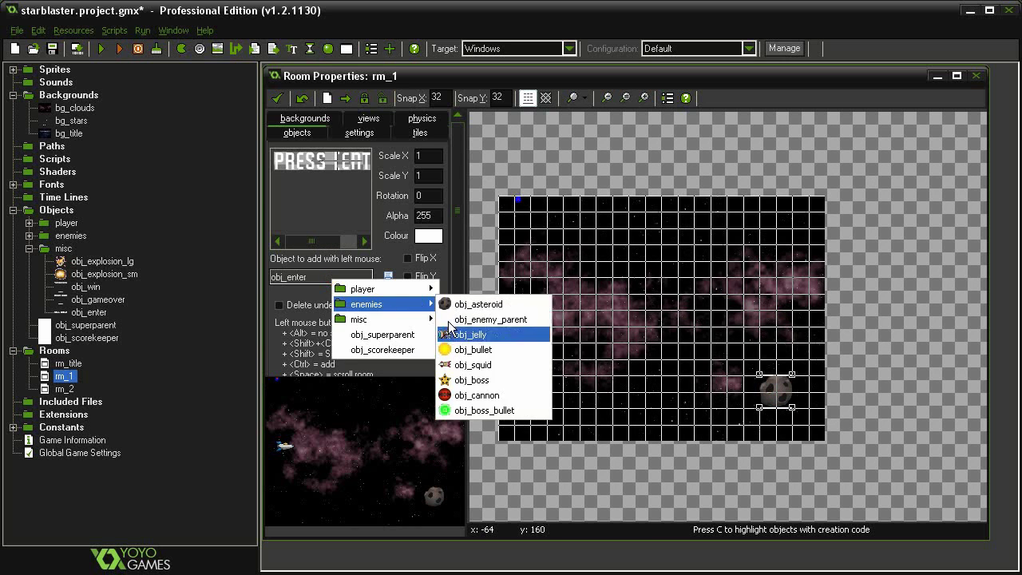
click(467, 374)
click(884, 307)
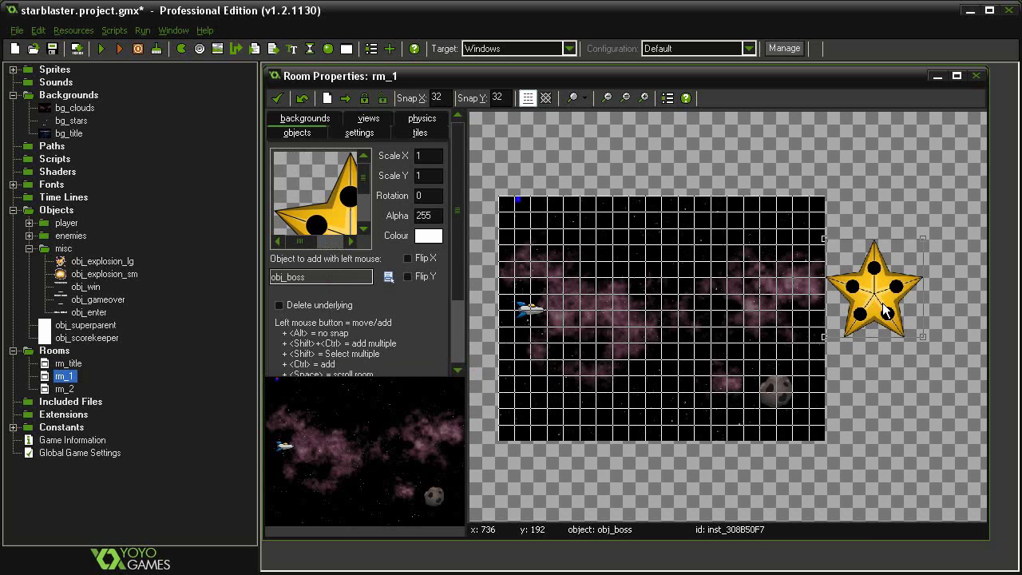
drag(883, 307, 886, 319)
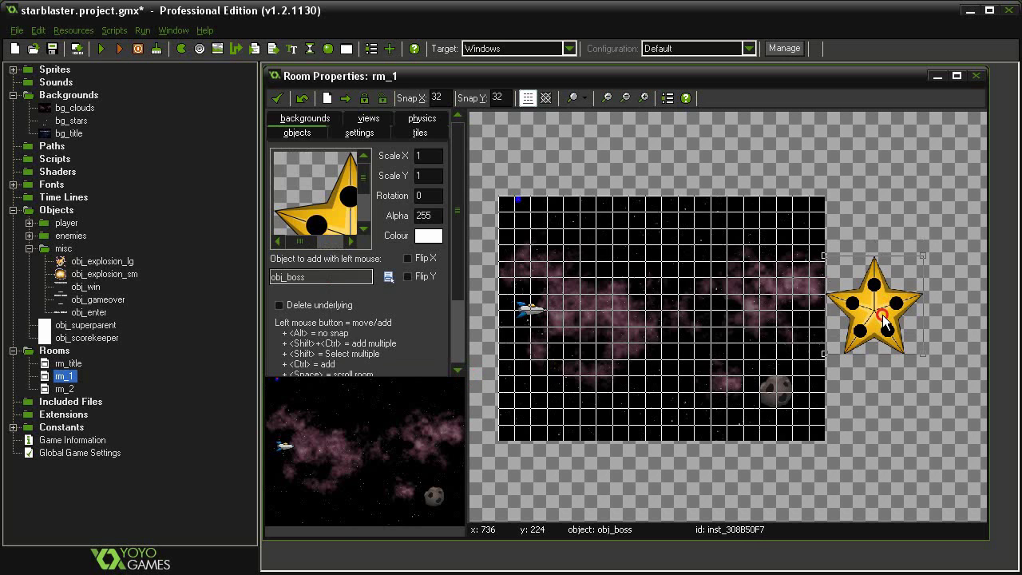
click(277, 97)
click(531, 320)
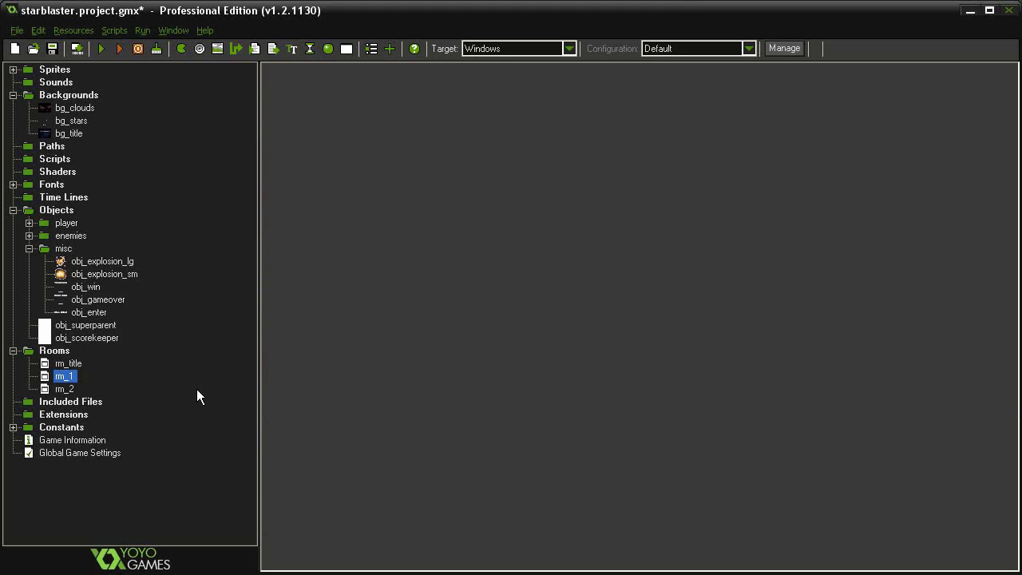
Open rm_2, delete the blue-marker scorekeeper instance near its upper-left corner, and save the room keeping the boss outside its bounds
double_click(66, 389)
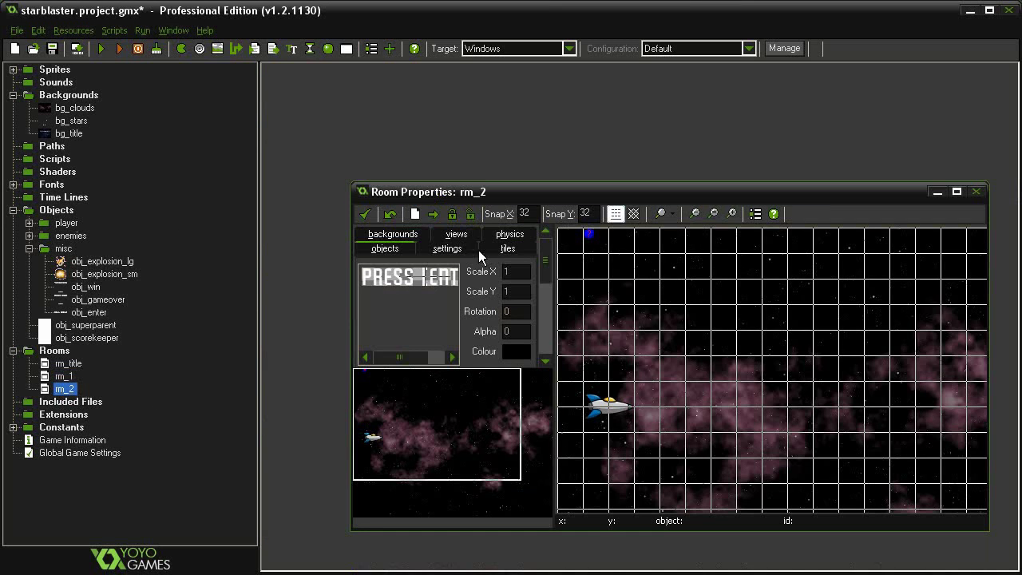
drag(519, 192, 454, 107)
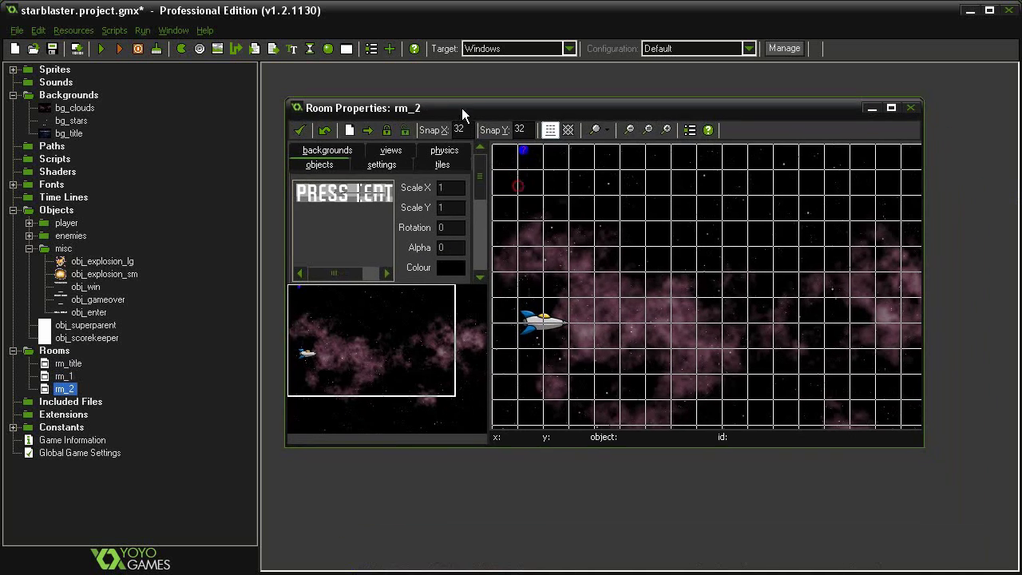
right_click(523, 152)
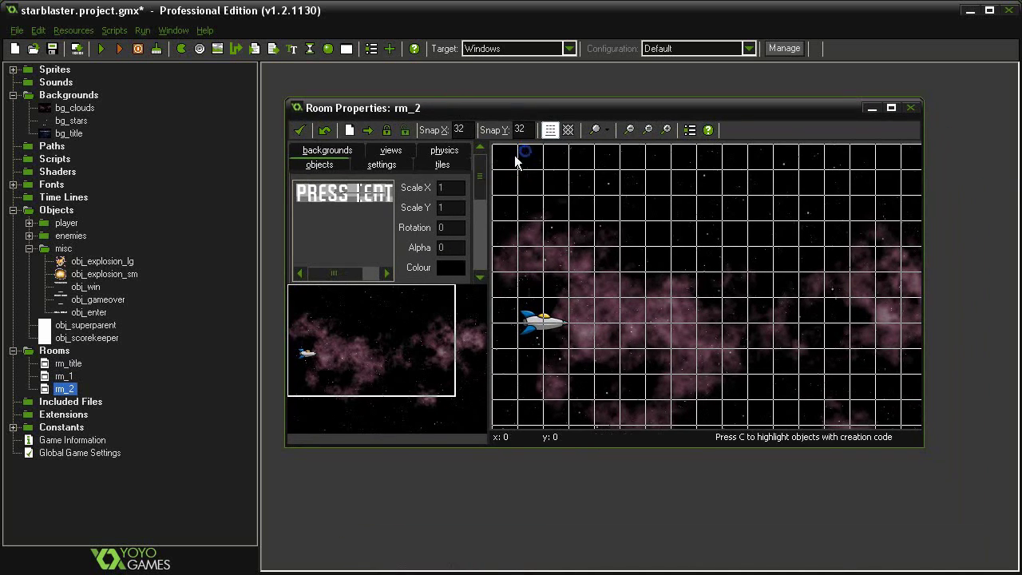
click(301, 130)
click(555, 321)
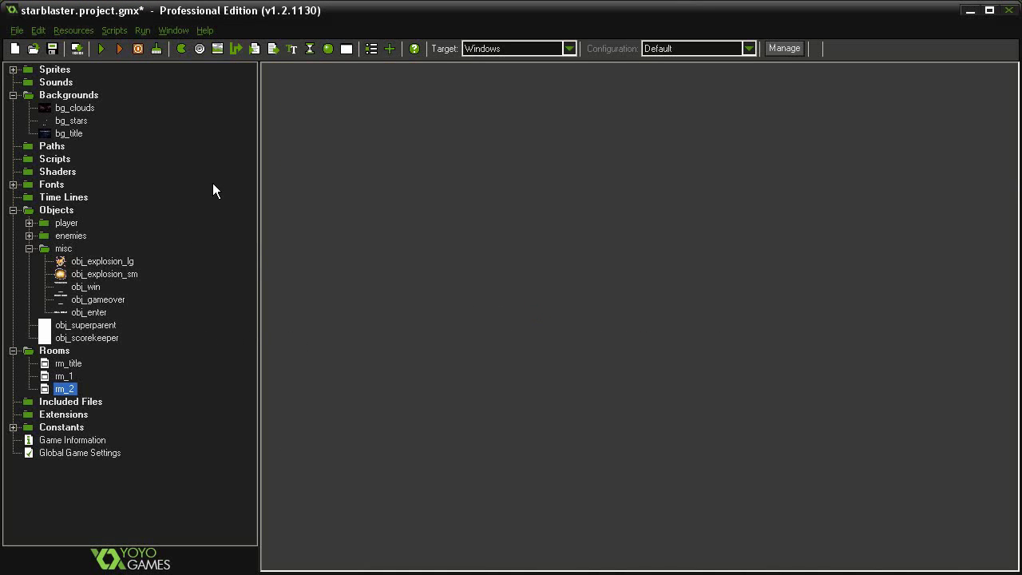
Test-run the game, start from the title screen, and destroy the star boss's cannons in the first level
click(101, 49)
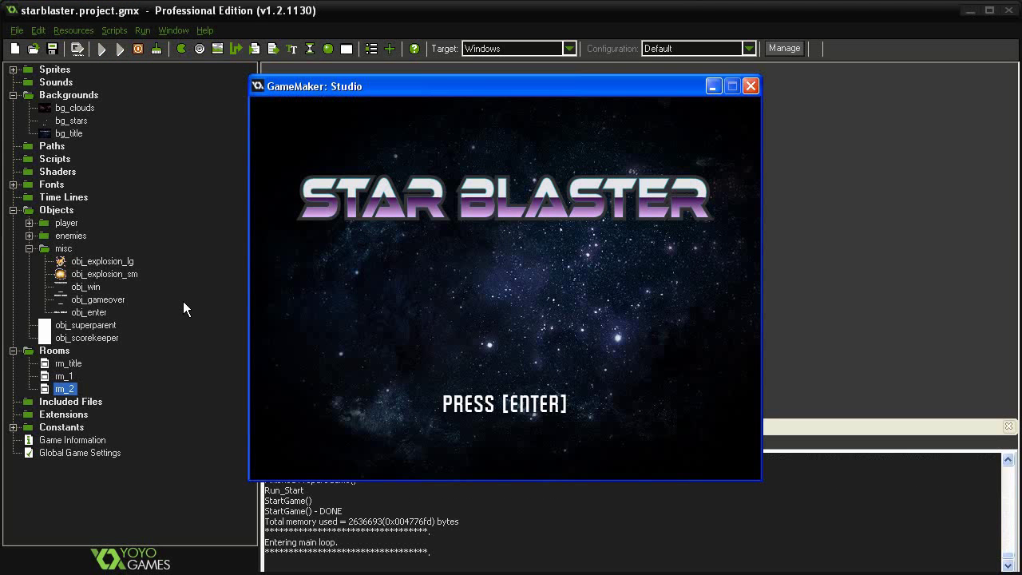
key(Return)
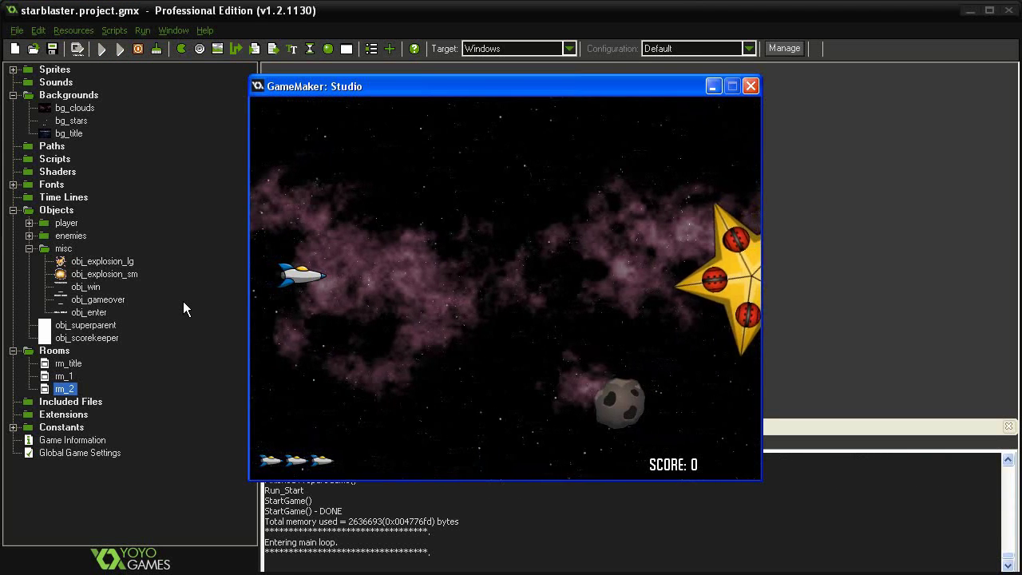
key(Right)
key(space)
key(Up)
key(Left)
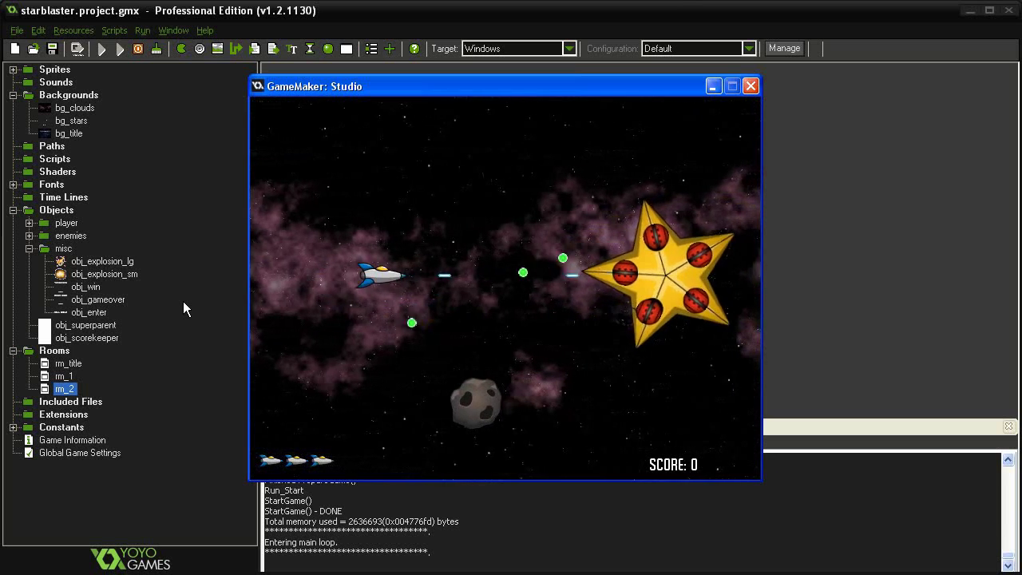
key(Down)
key(space)
key(Right)
key(Up)
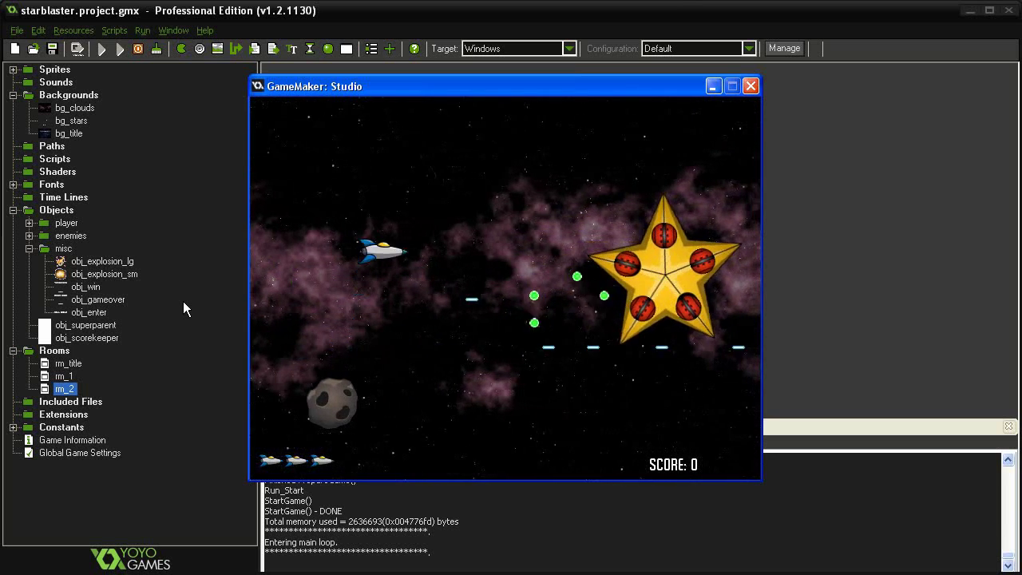
key(Left)
key(Down)
key(Right)
key(space)
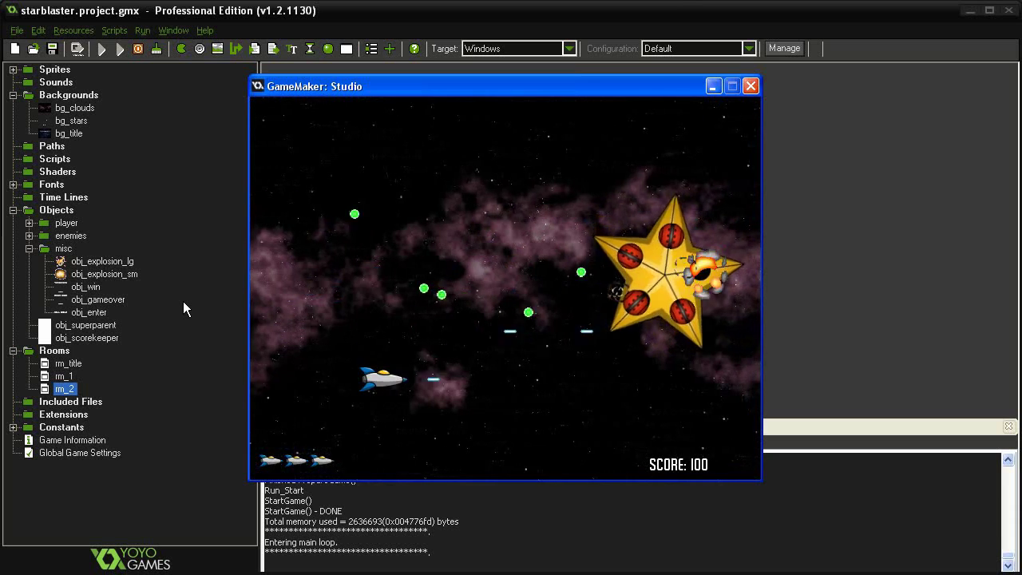
key(Down)
key(Right)
key(space)
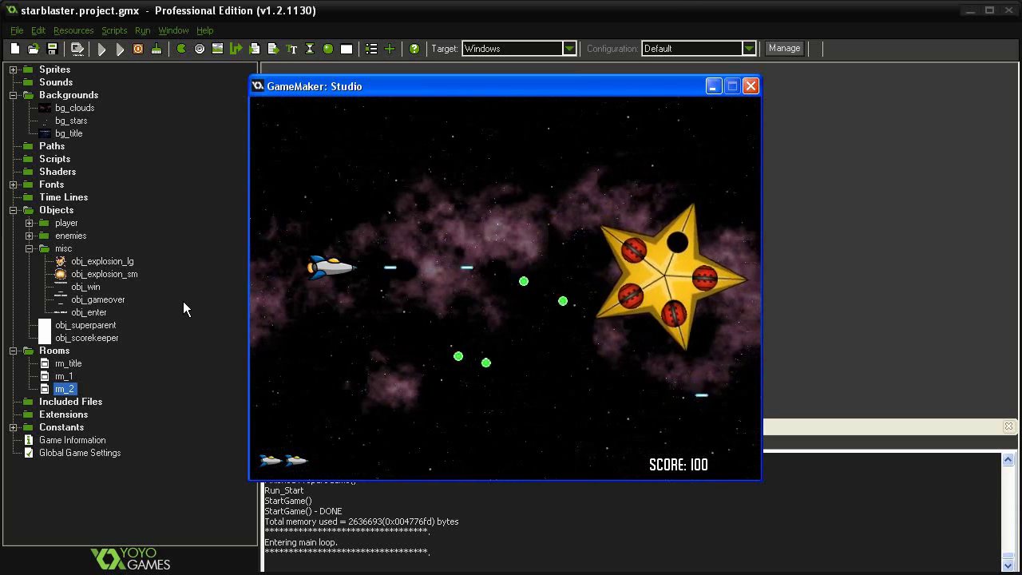
key(Down)
key(Right)
key(space)
key(Up)
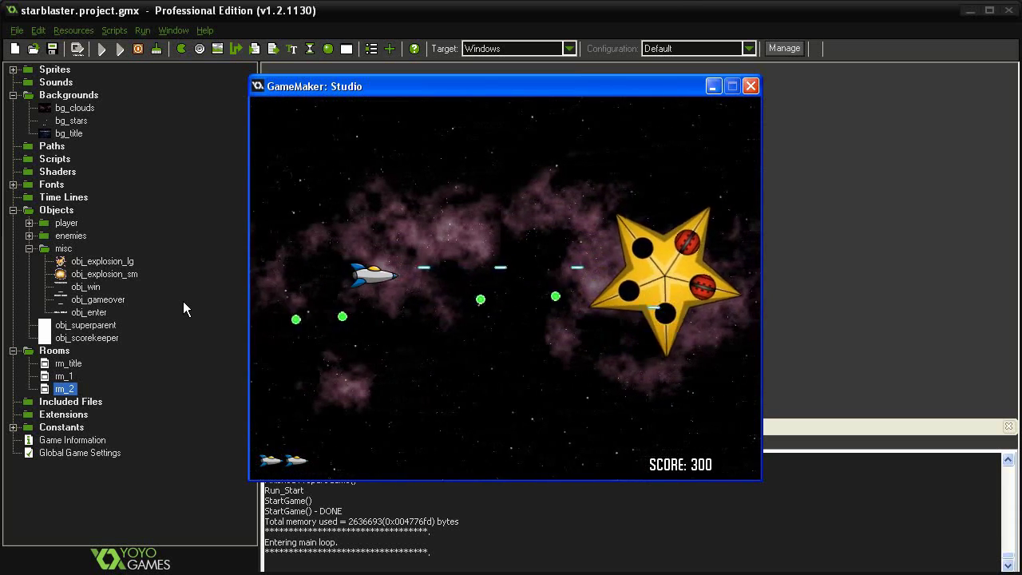
key(Down)
key(space)
key(Up)
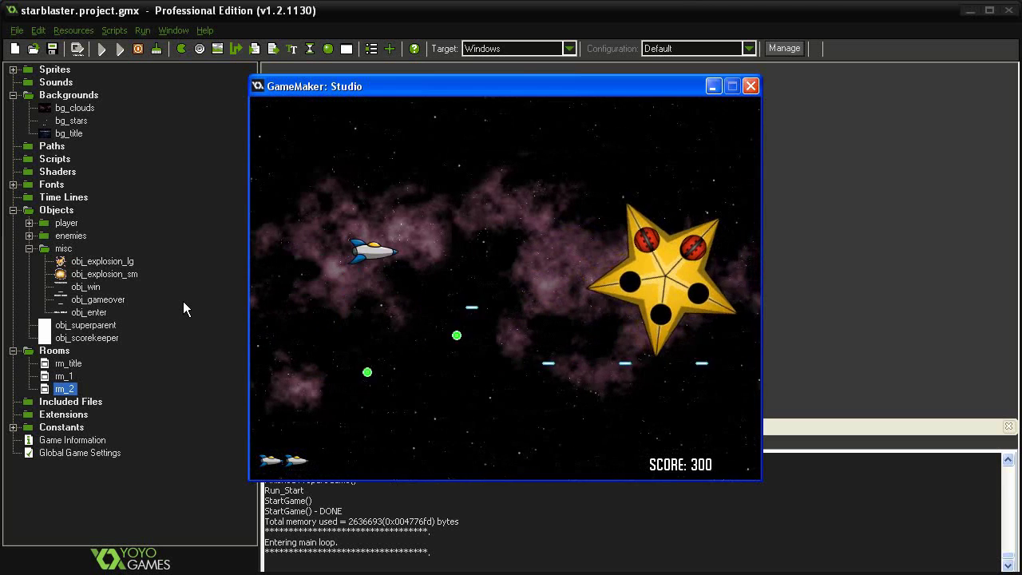
key(Down)
key(space)
key(Left)
key(Down)
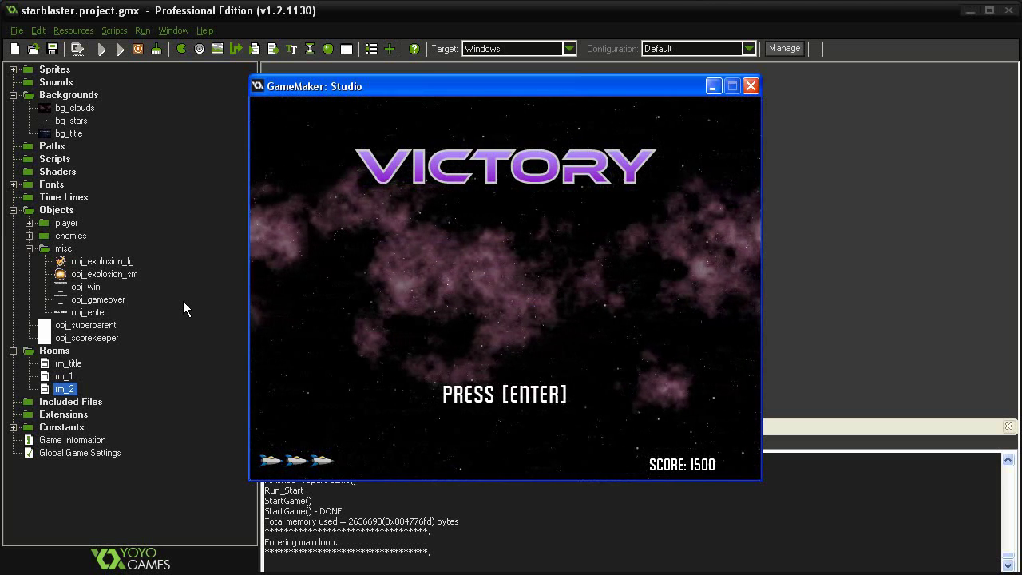
Continue from the victory screen to the second level, defeat the star boss, try to continue past the second victory, and abort the run
key(Return)
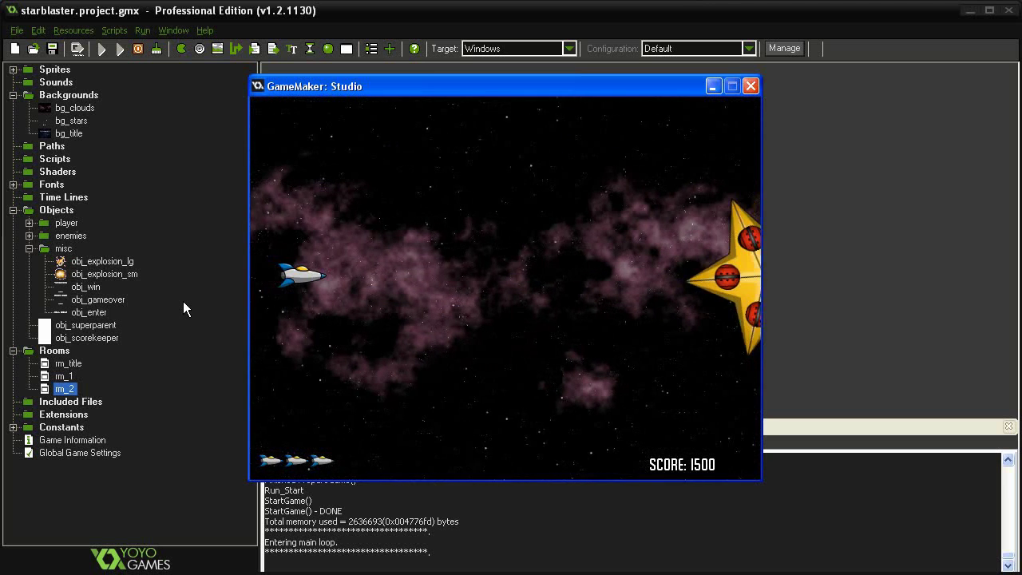
key(Right)
key(space)
key(Up)
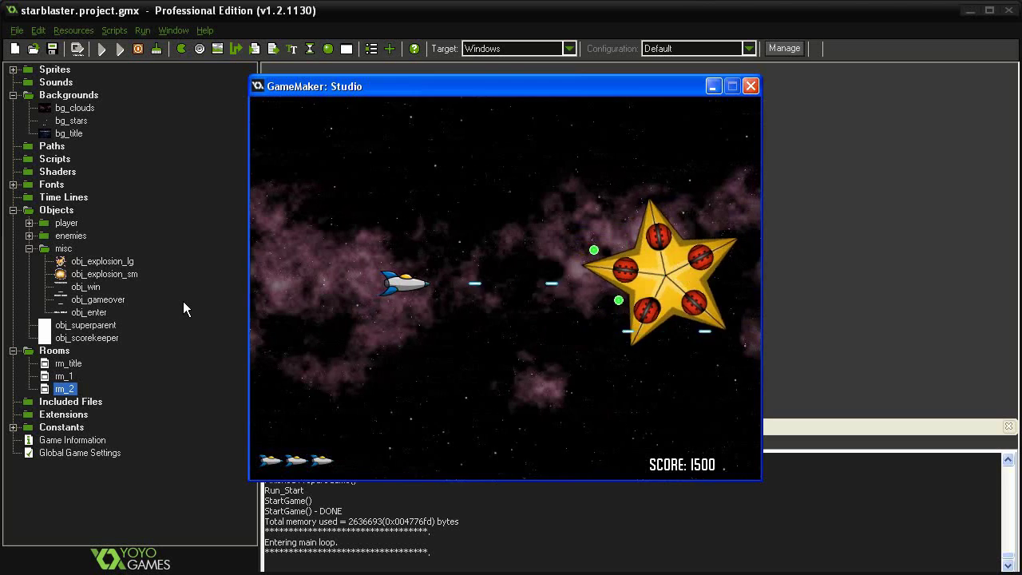
key(Down)
key(Down)
key(space)
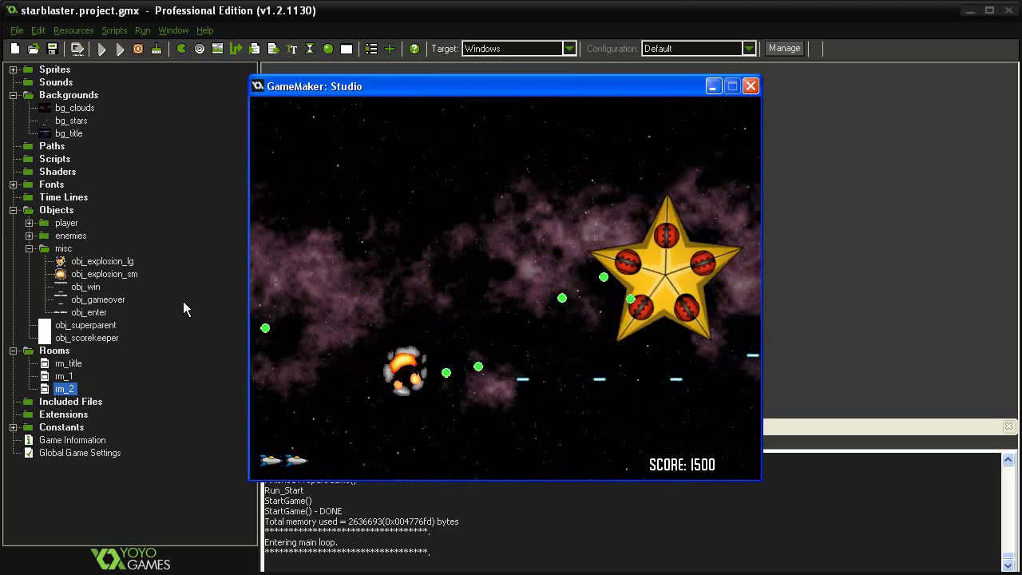
key(Right)
key(Down)
key(space)
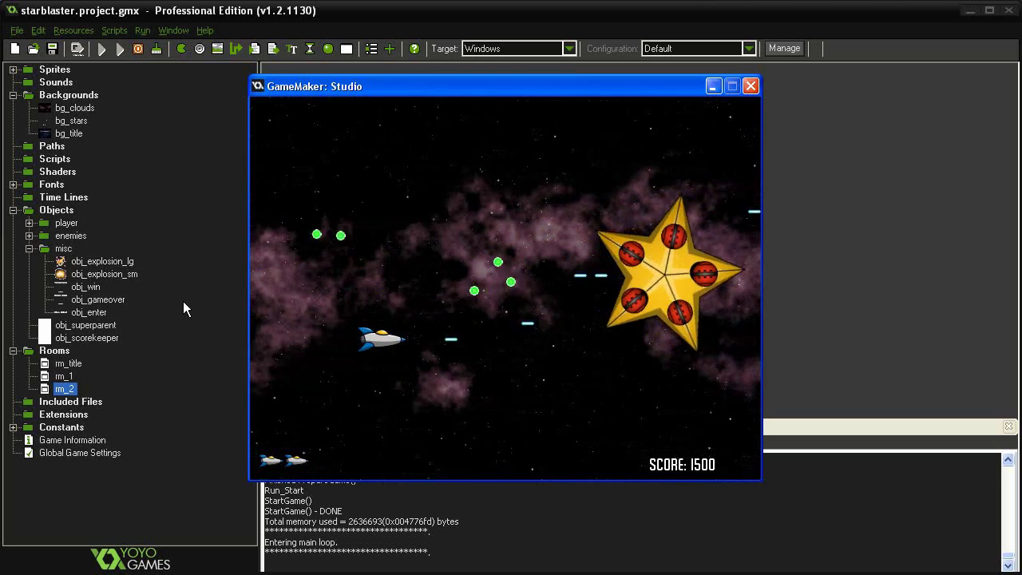
key(Up)
key(space)
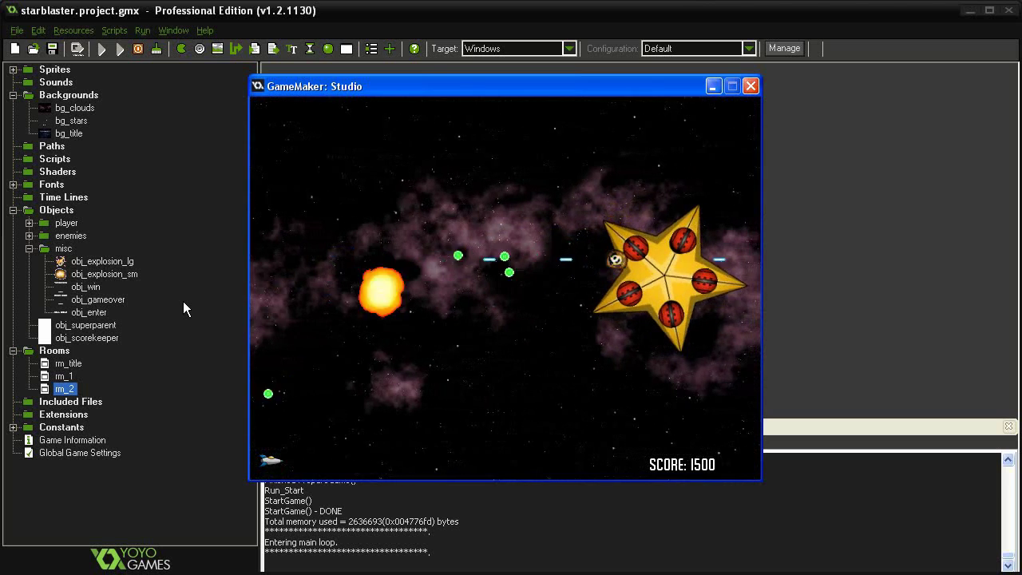
key(Right)
key(space)
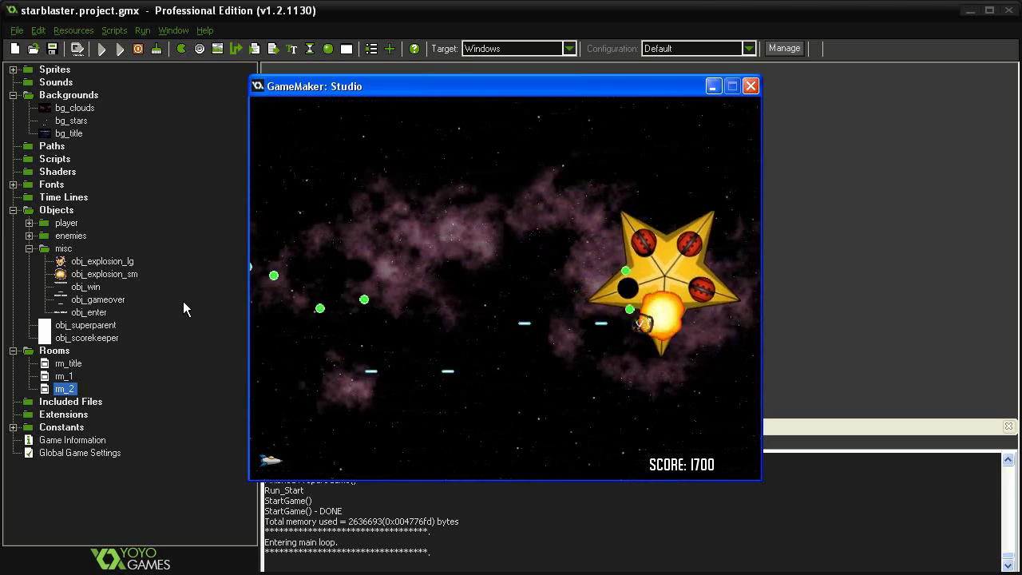
key(Up)
key(space)
key(Down)
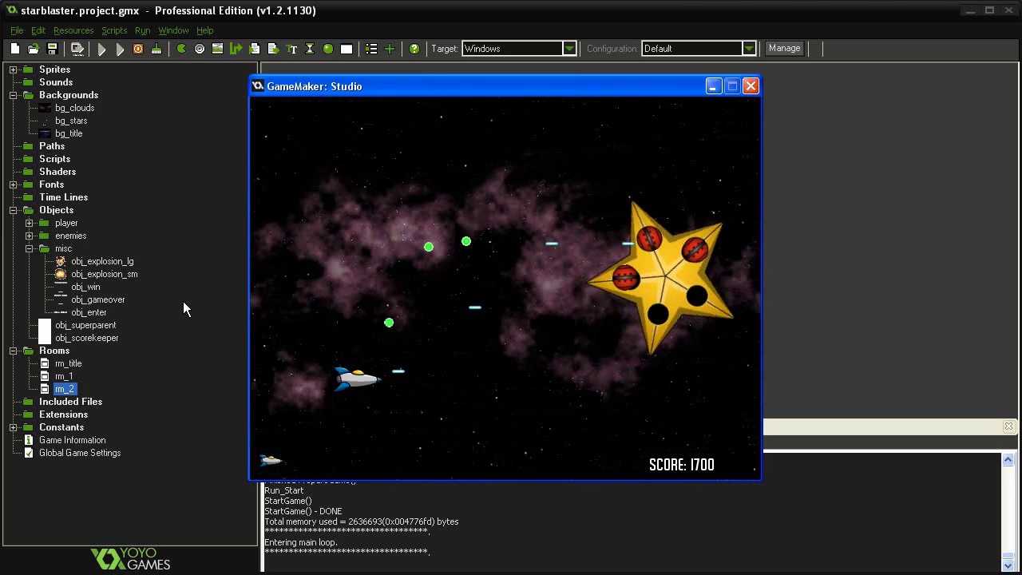
key(Up)
key(space)
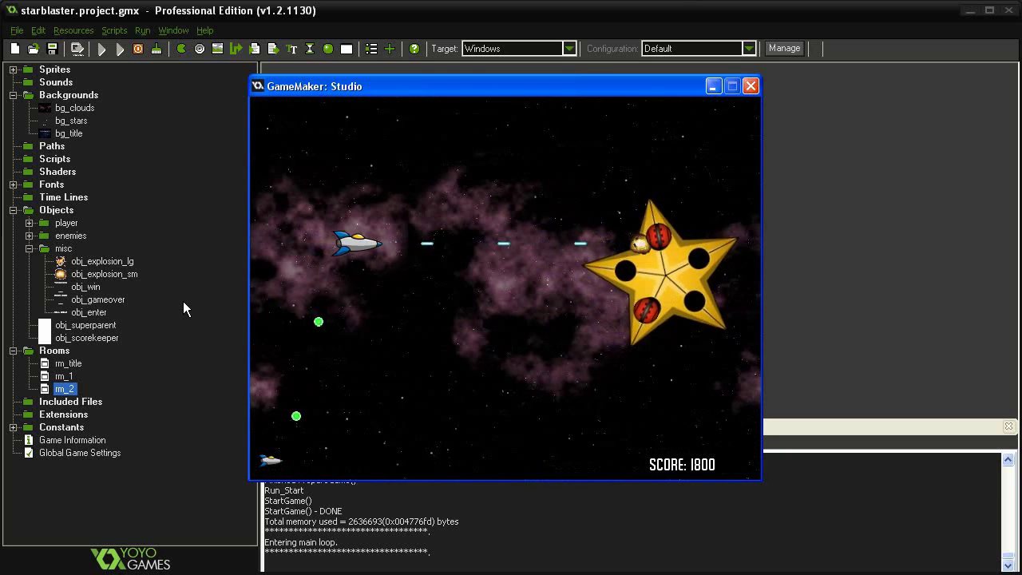
key(Down)
key(Down)
key(space)
key(Up)
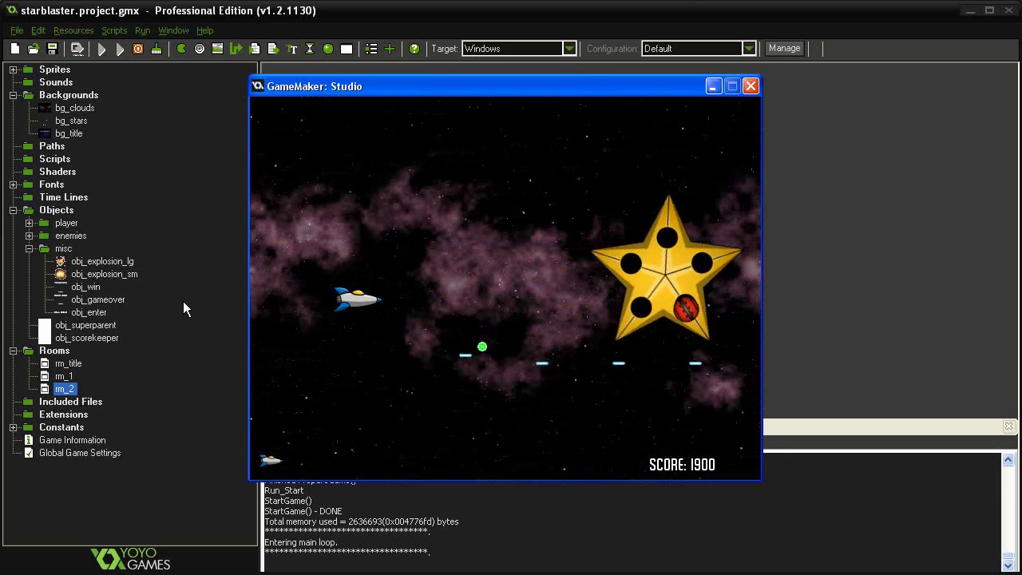
key(space)
key(space)
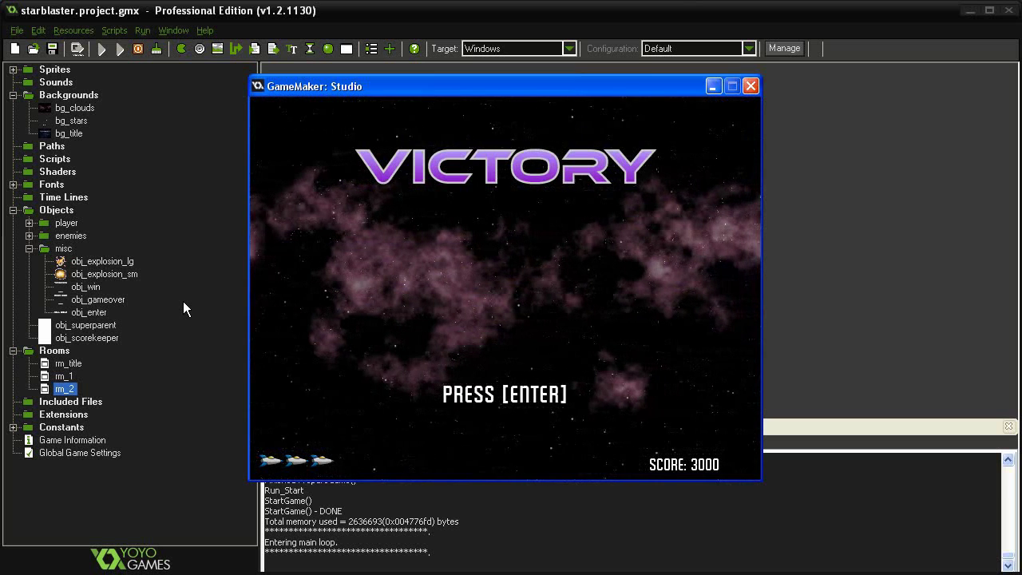
key(Return)
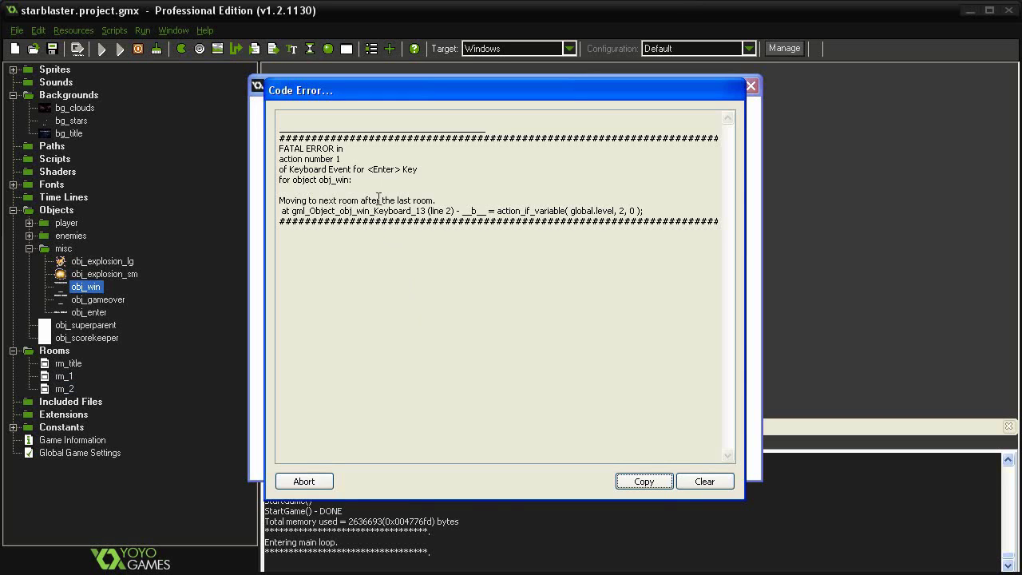
click(326, 485)
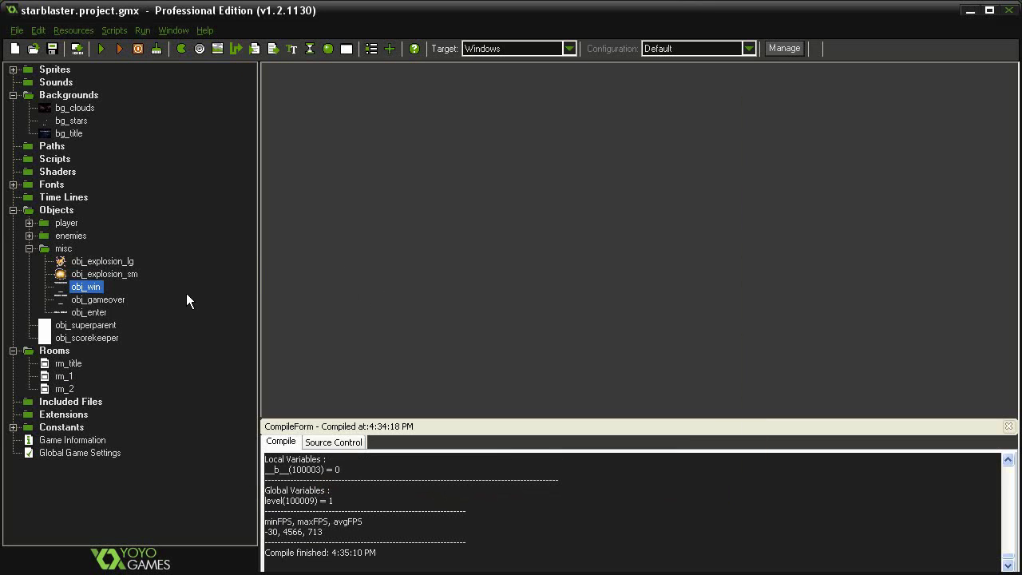
Open obj_win with its <Enter> event actions and close the compile output
double_click(88, 288)
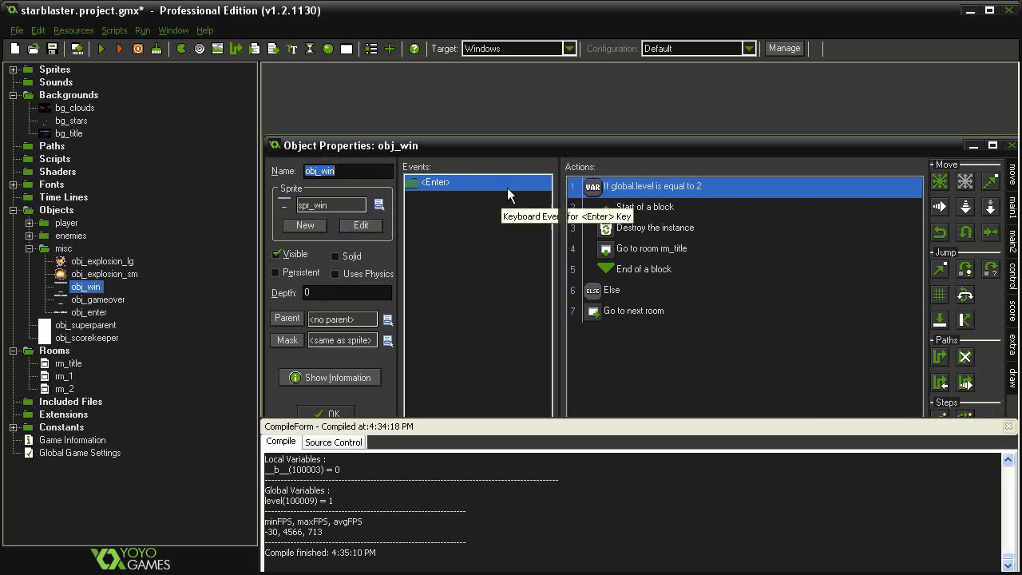
click(1008, 428)
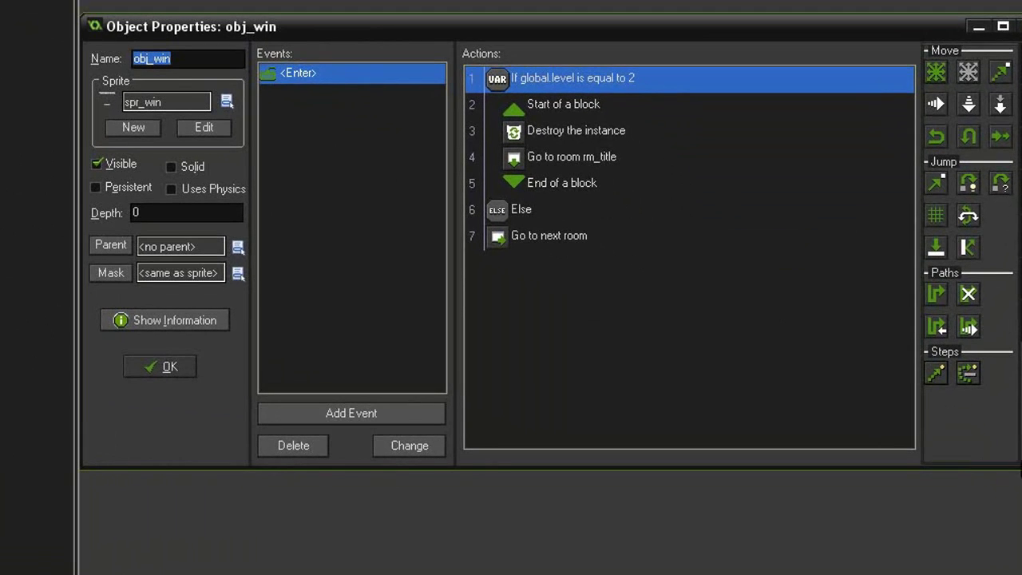
Enclose the Go to next room action under Else in obj_win's <Enter> event between start-of-block and end-of-block actions
drag(1019, 468, 844, 466)
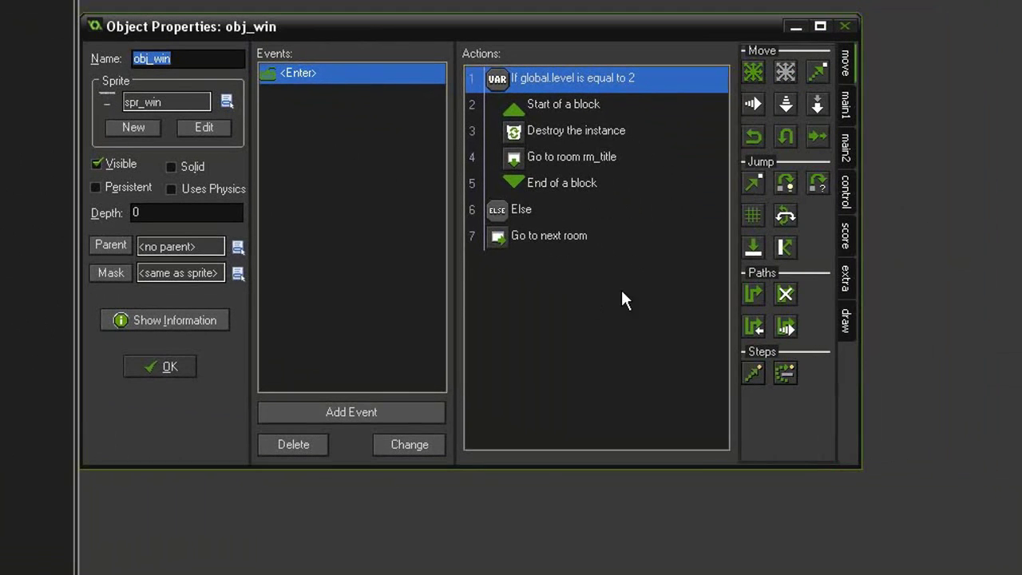
click(847, 192)
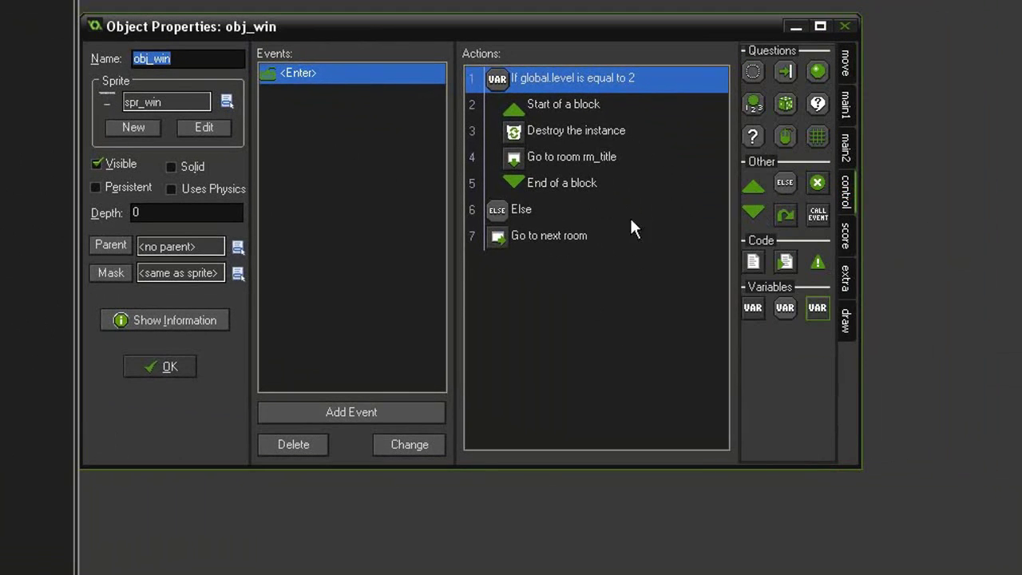
drag(755, 188, 572, 231)
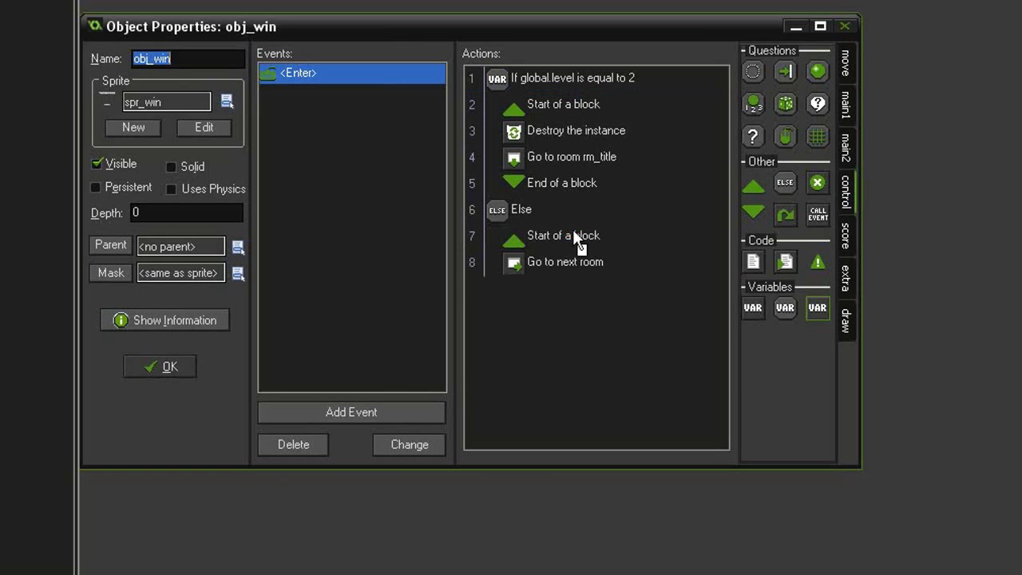
drag(750, 214, 584, 313)
Add a Set Variable action before Go to next room that changes global.level by a relative 1, and accept obj_win's changes
drag(816, 307, 591, 261)
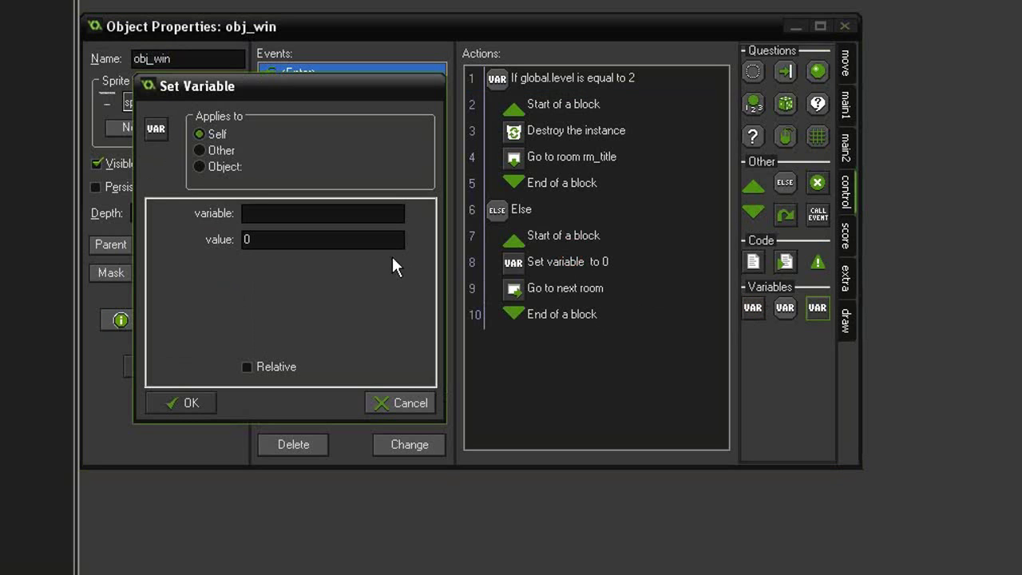
text(global.level)
double_click(280, 244)
text(1)
click(254, 366)
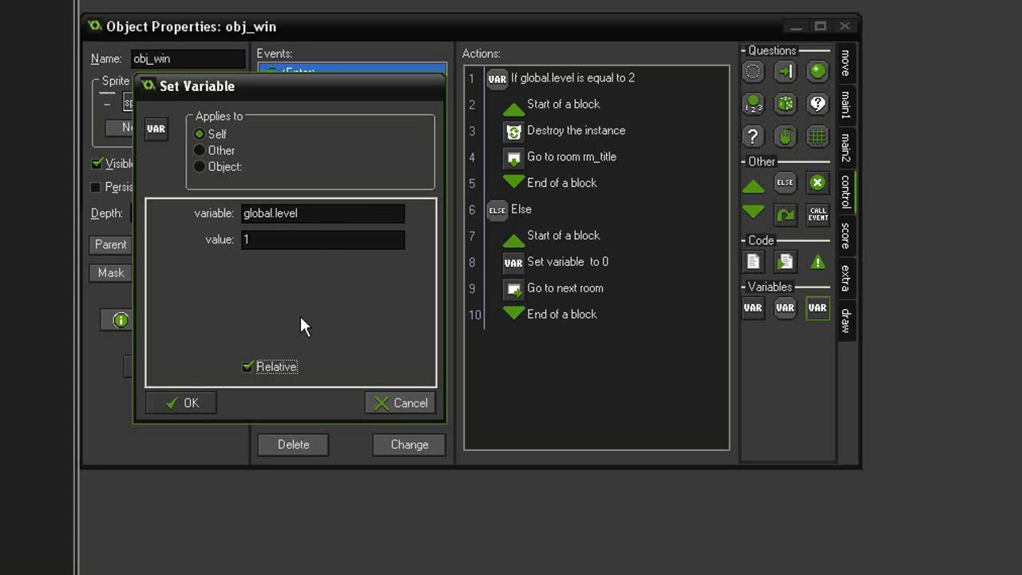
click(194, 399)
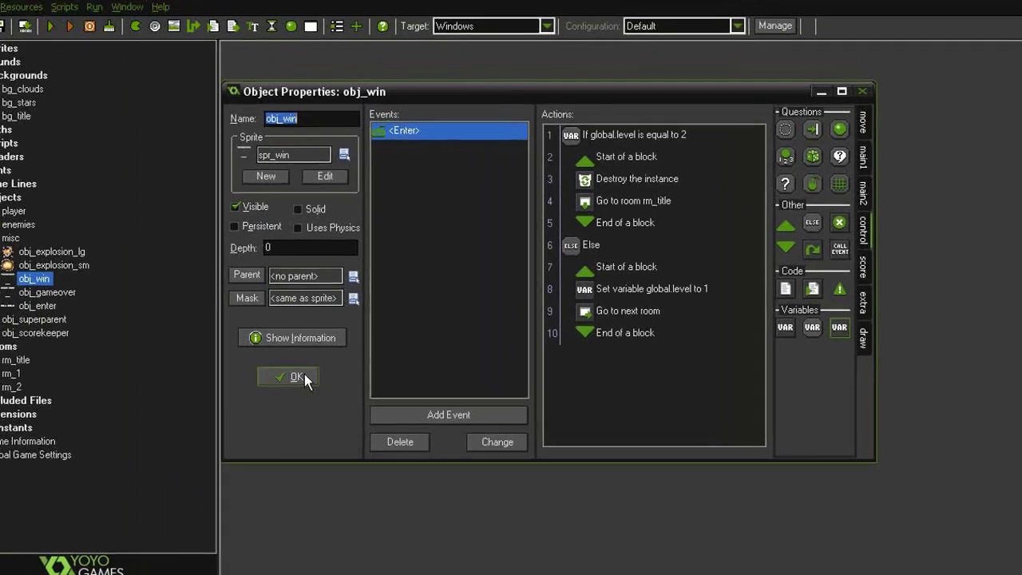
click(160, 367)
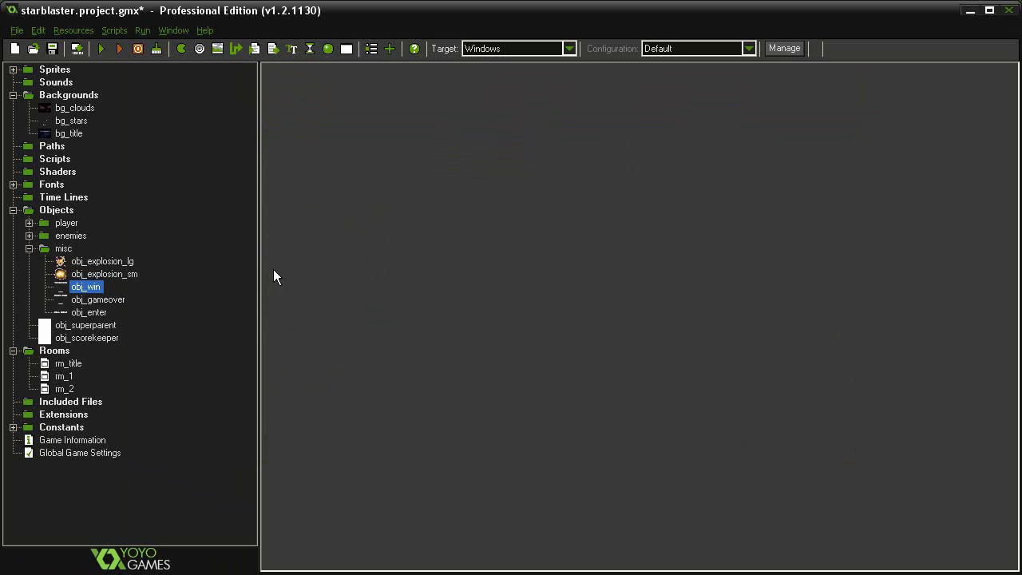
Test-run the game, continue from the victory screen to the title screen, and start a new game
click(101, 48)
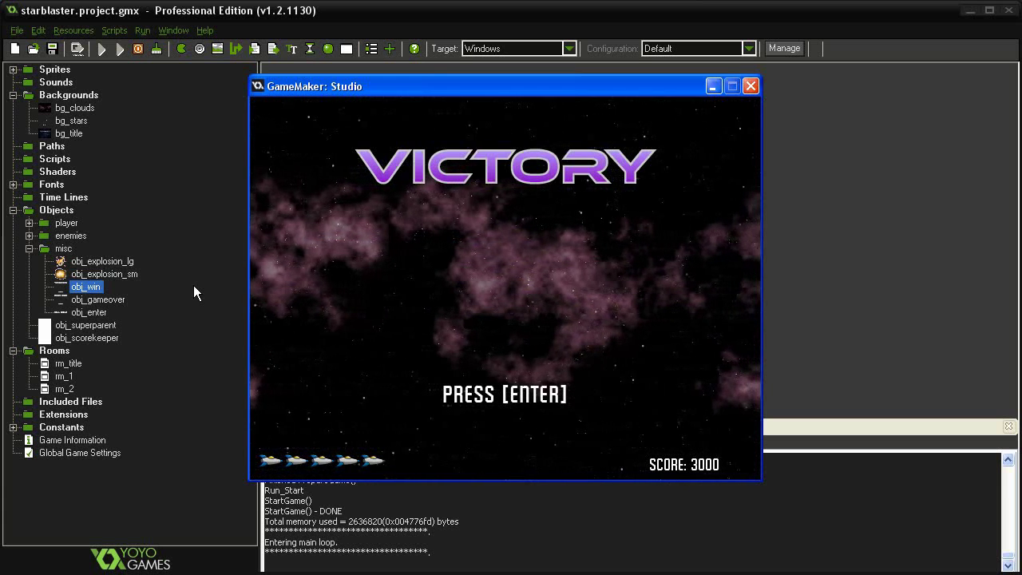
key(Return)
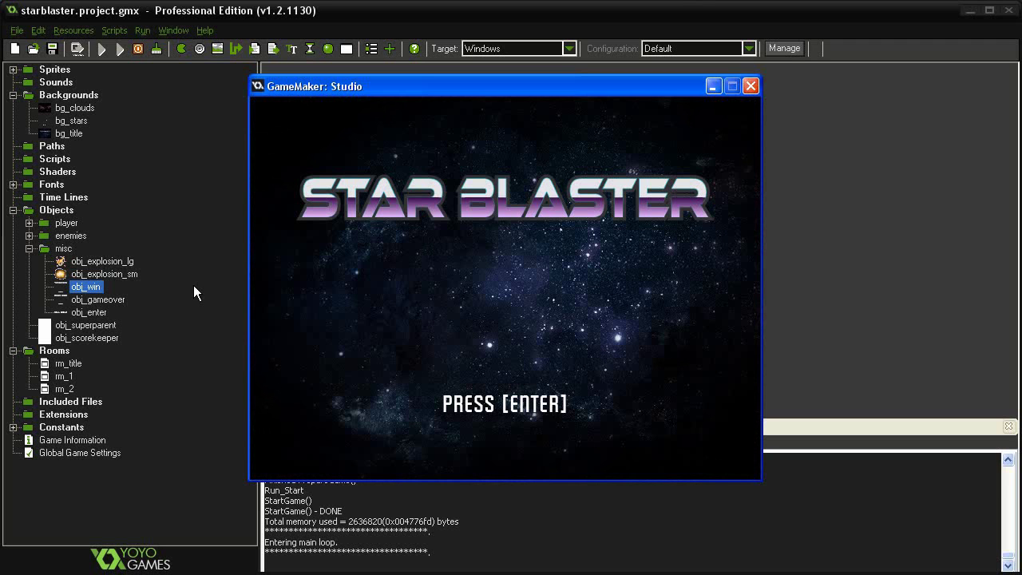
key(Return)
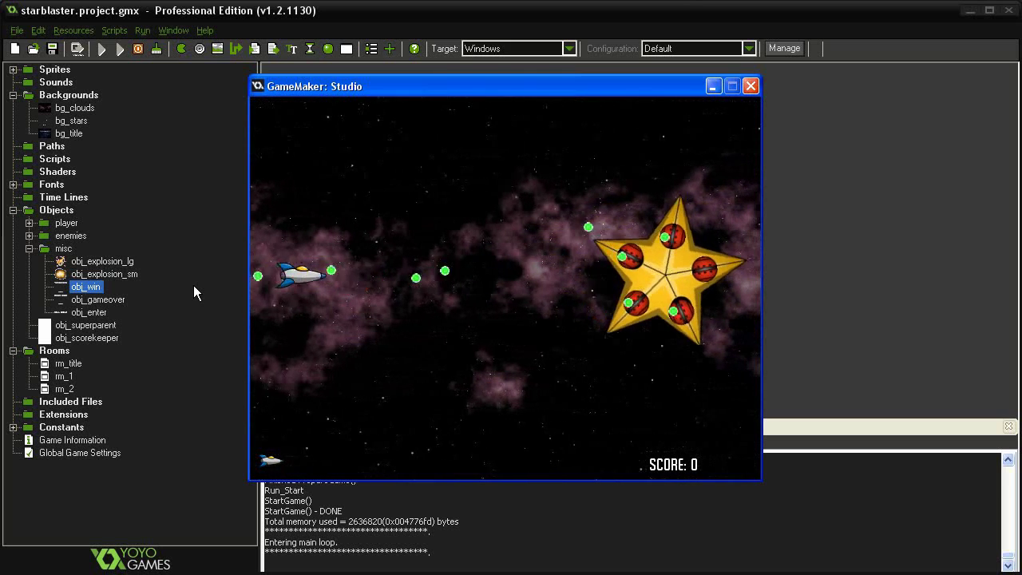
Steer the ship up and down among the star boss's shots until the game is over
key(Down)
key(Up)
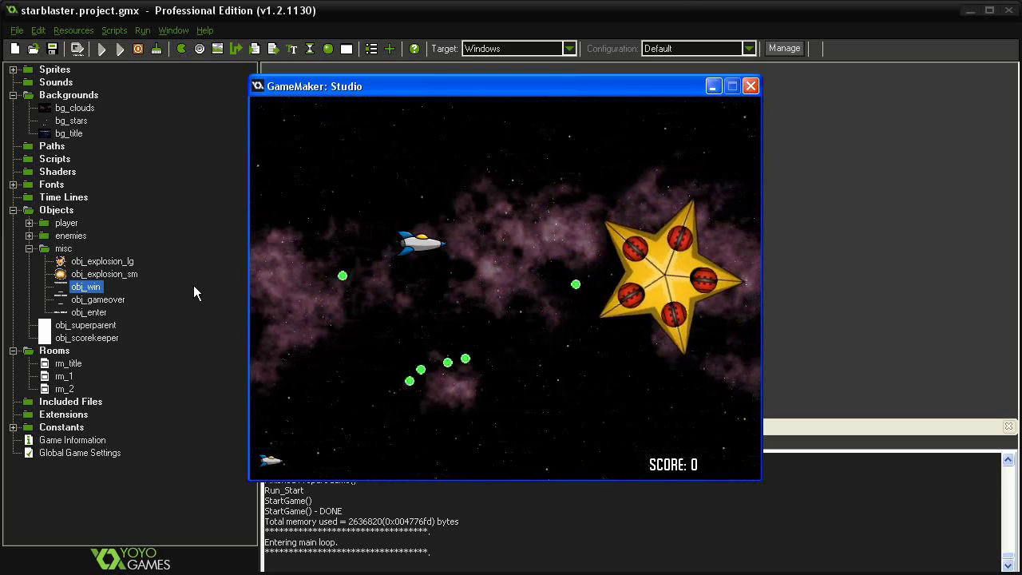
key(Down)
key(Up)
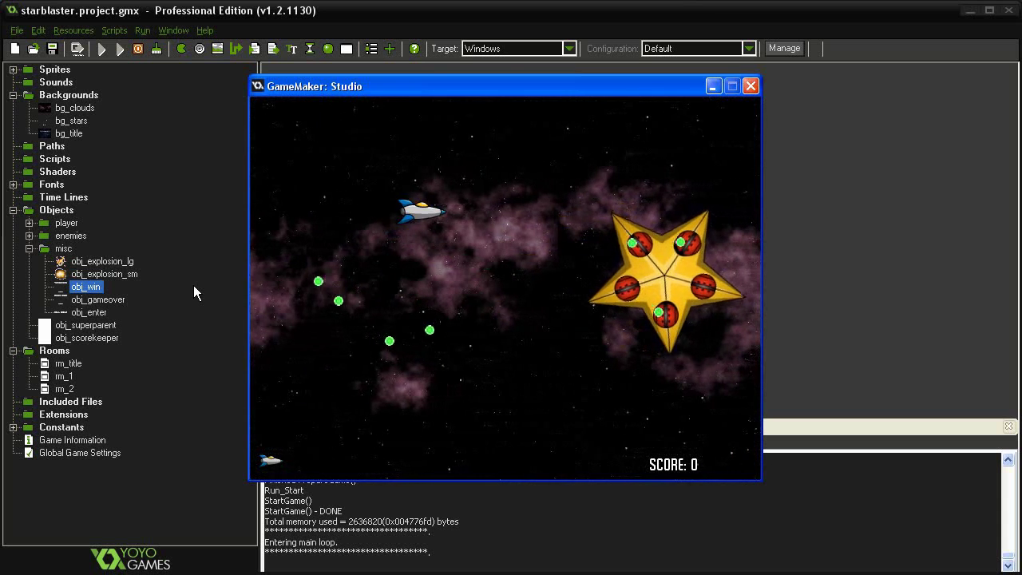
key(Down)
key(Up)
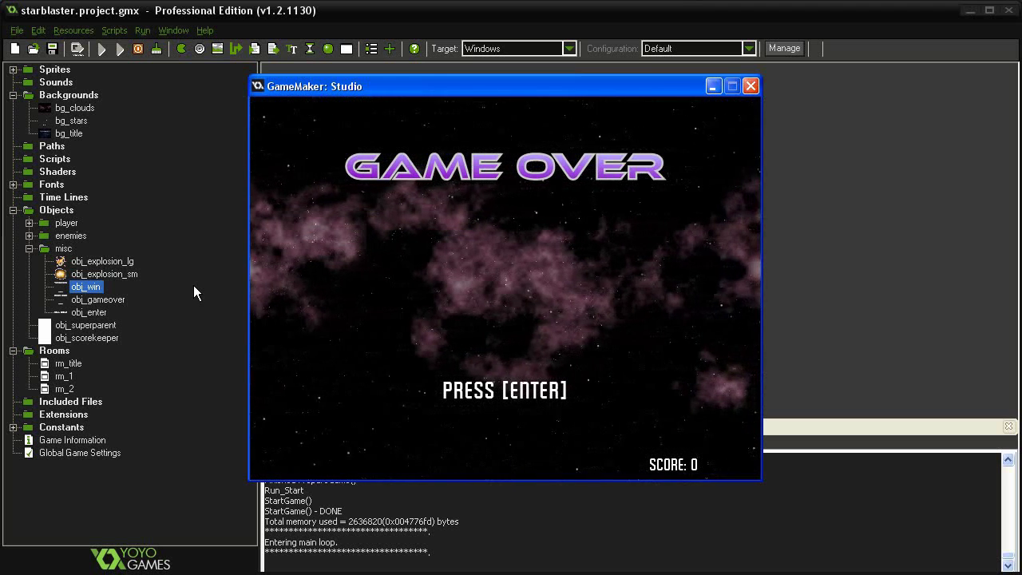
Return from the game-over screen to the title screen, and close the test run and its compile output
key(Return)
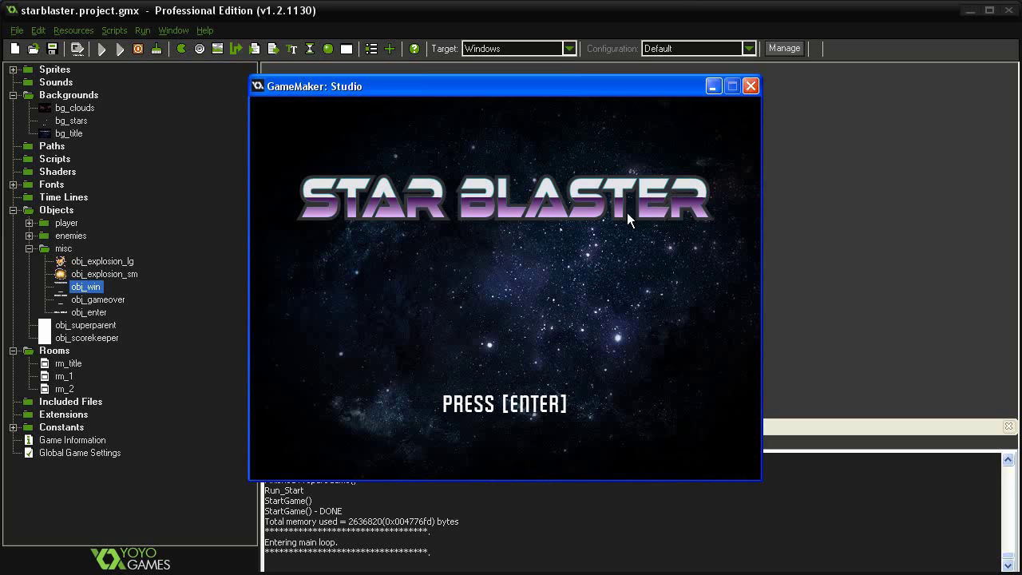
click(750, 86)
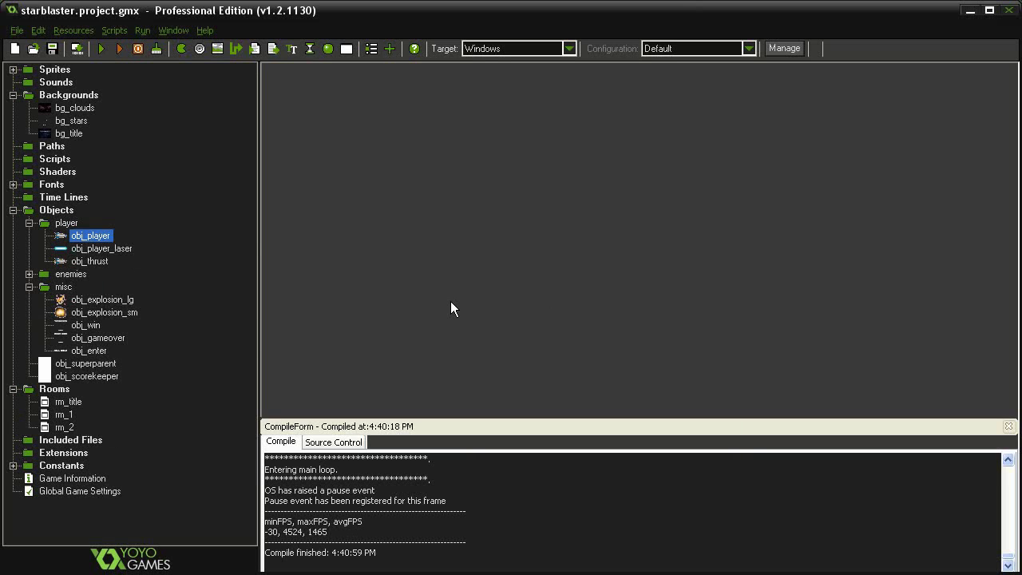
click(1007, 425)
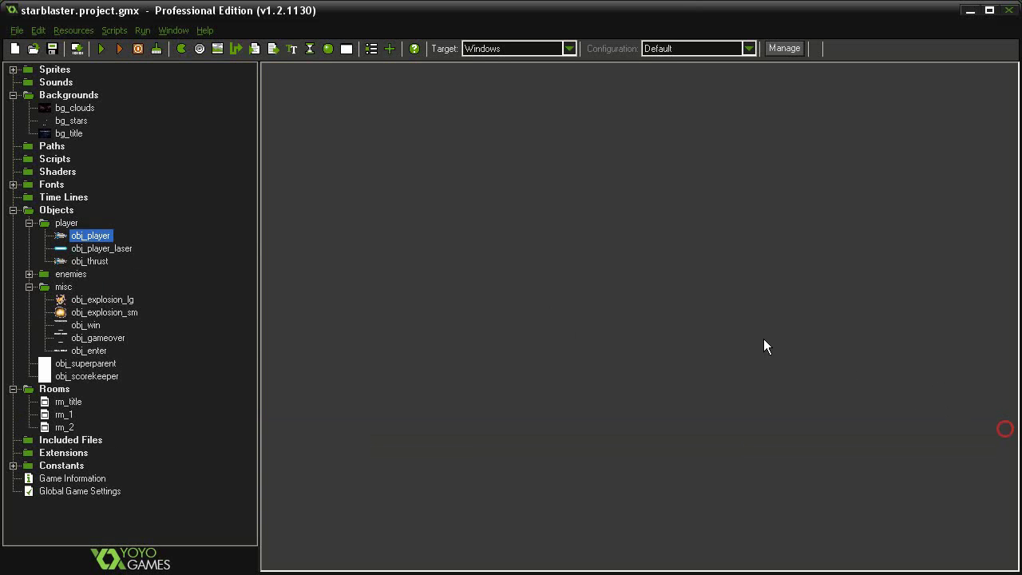